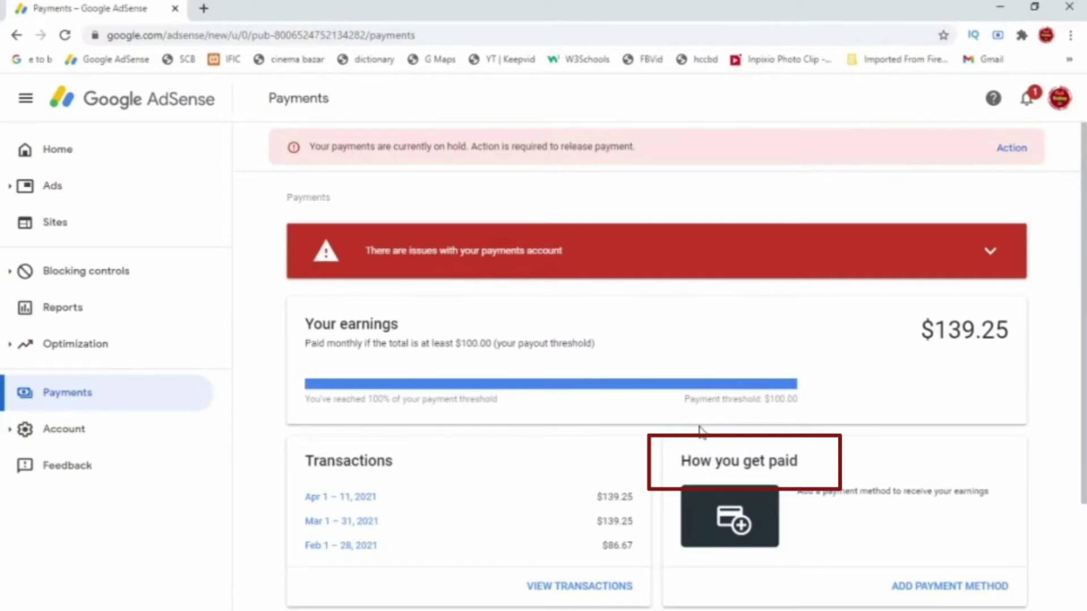
Start adding a new payment method from the 'How you get paid' card.
scroll(728, 436, "down", 4)
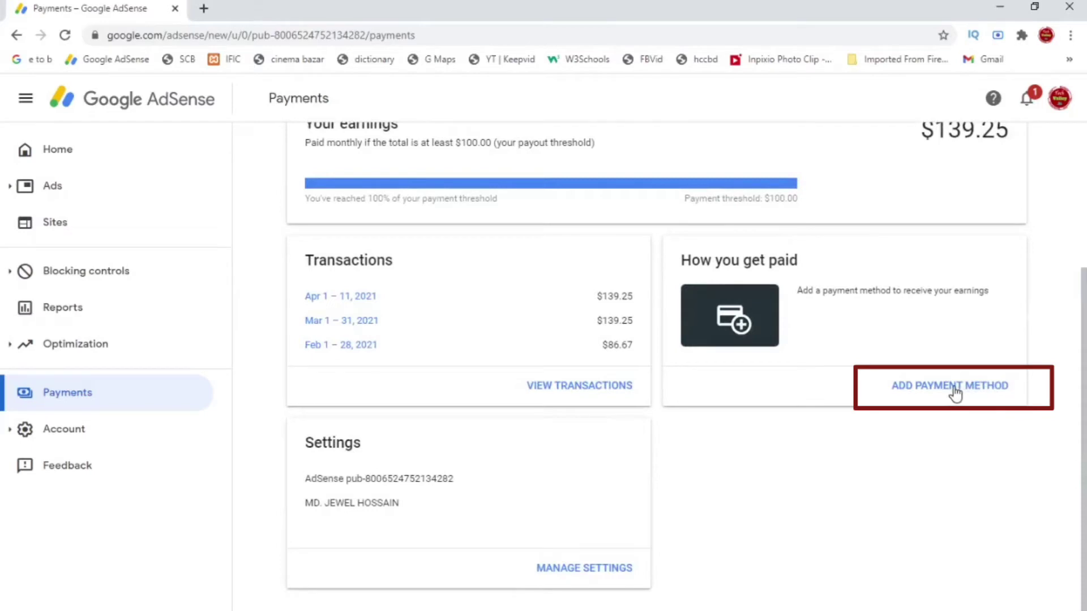
left_click(955, 389)
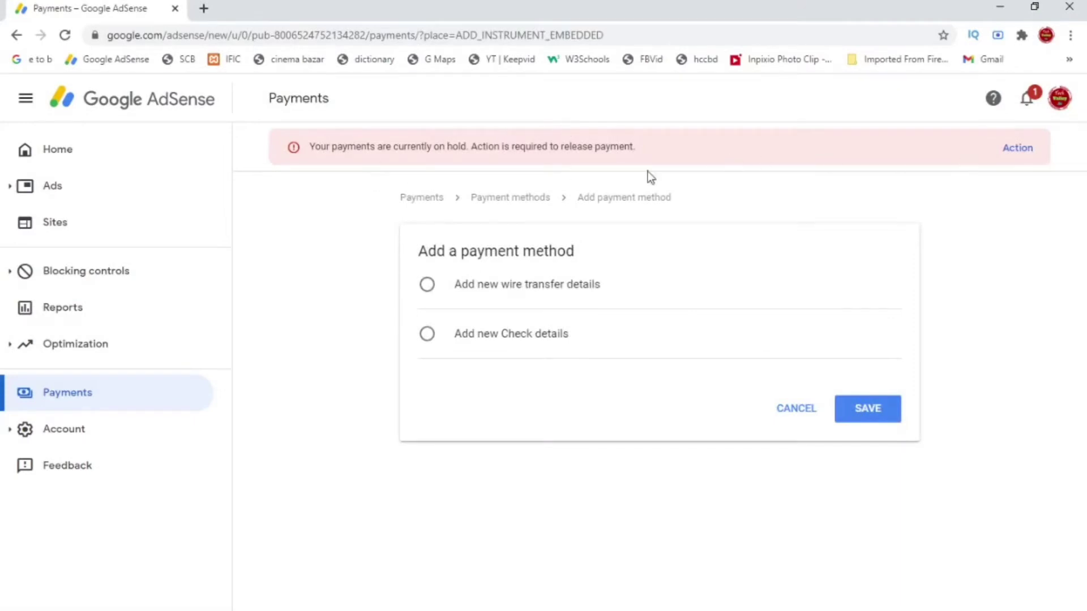
Select 'Add new wire transfer details' and look over the expanded bank fields.
left_click(429, 334)
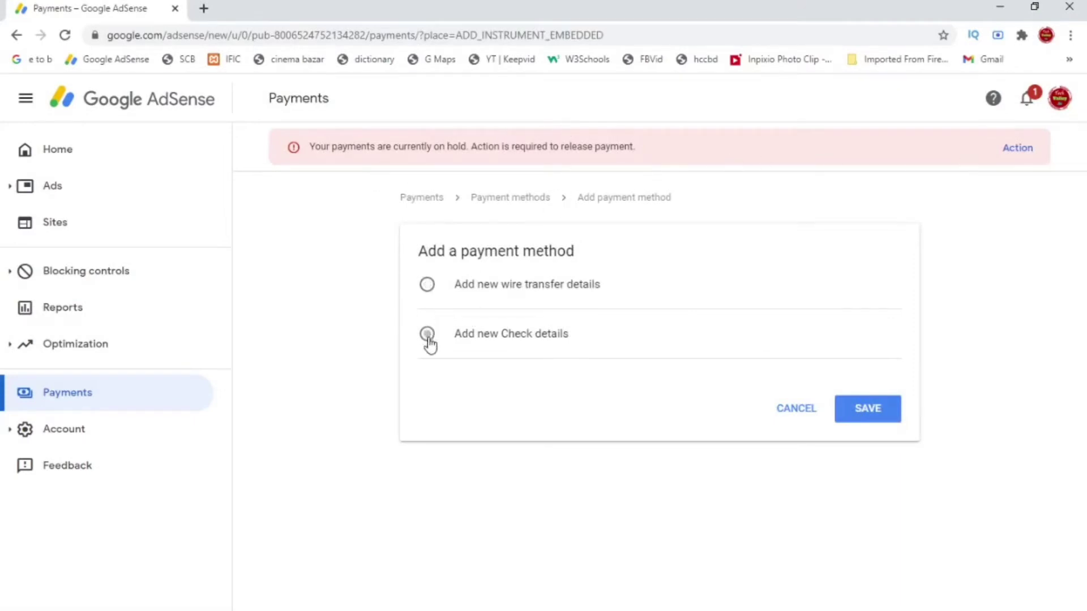
left_click(427, 286)
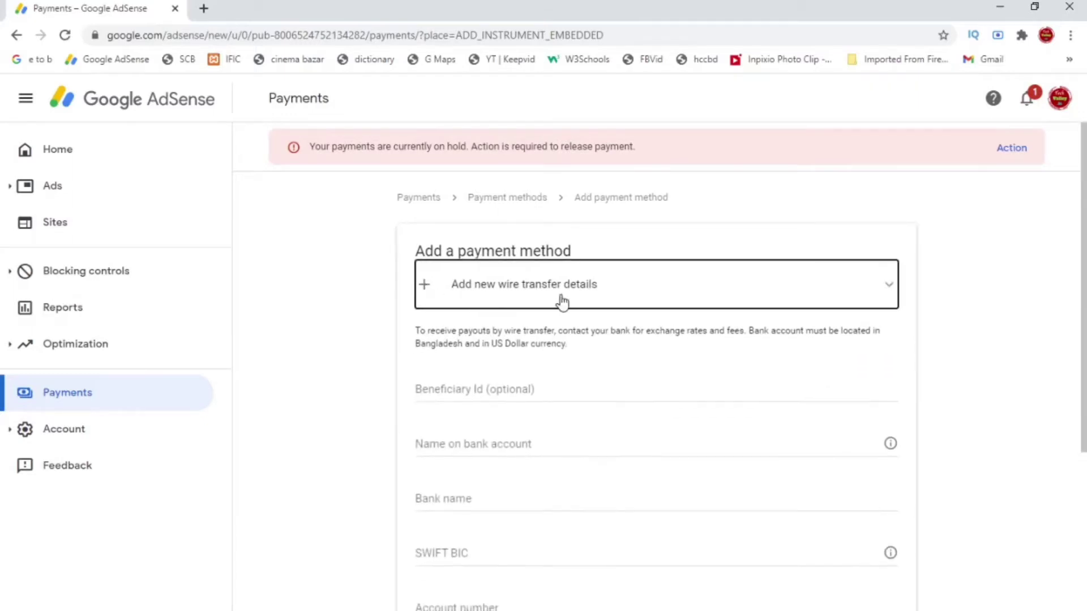
scroll(621, 376, "down", 5)
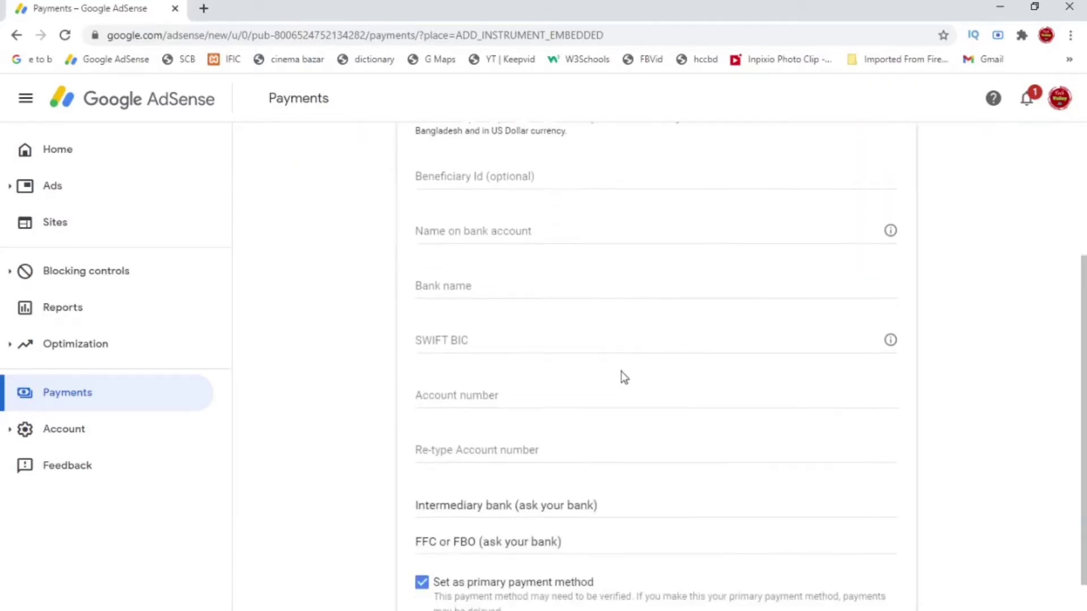
scroll(585, 342, "up", 3)
scroll(585, 341, "up", 1)
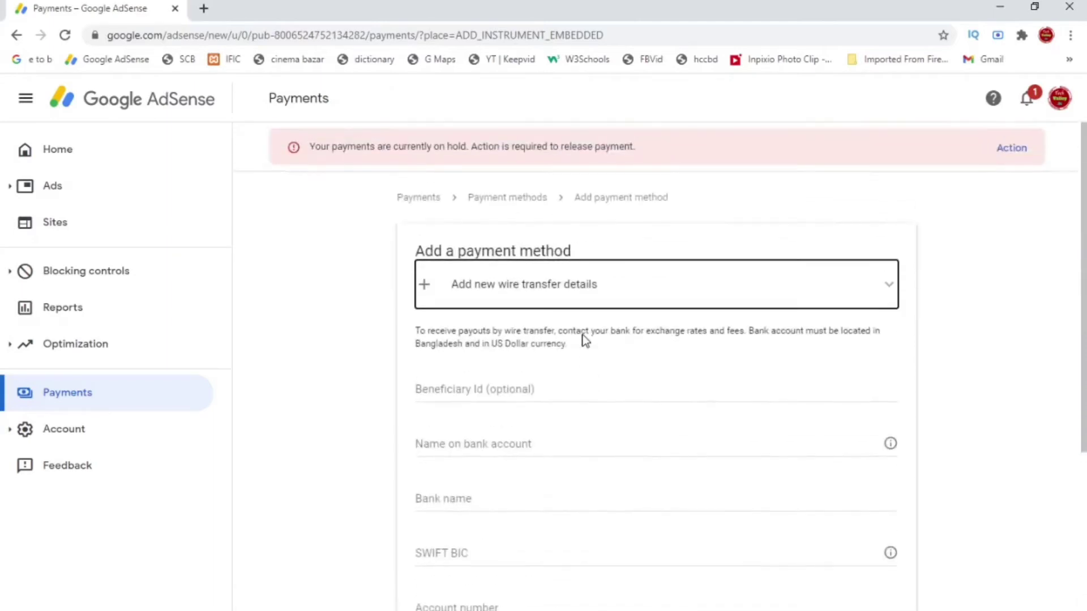
scroll(583, 340, "down", 4)
scroll(583, 340, "up", 4)
scroll(584, 344, "up", 2)
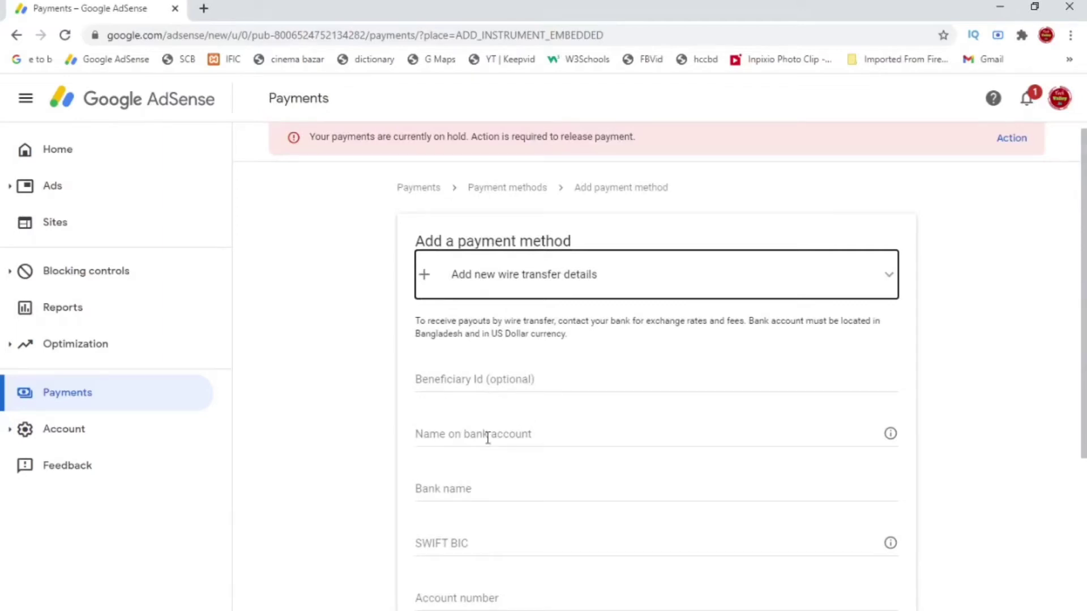
Enter the account holder's name in the 'Name on bank account' field.
left_click(519, 435)
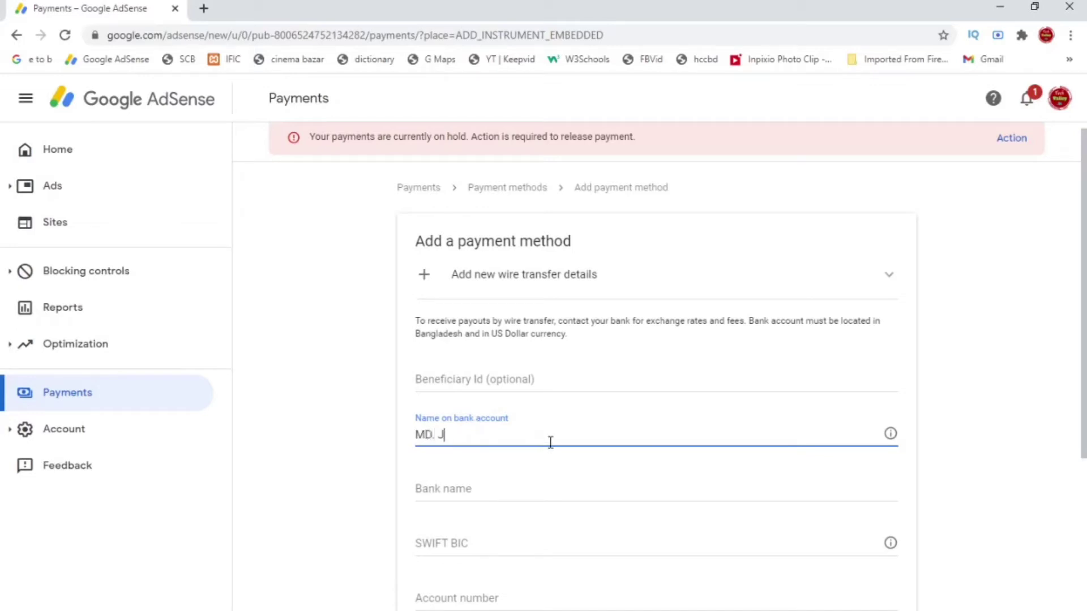
type("WEL HOSSAIN")
left_click(476, 490)
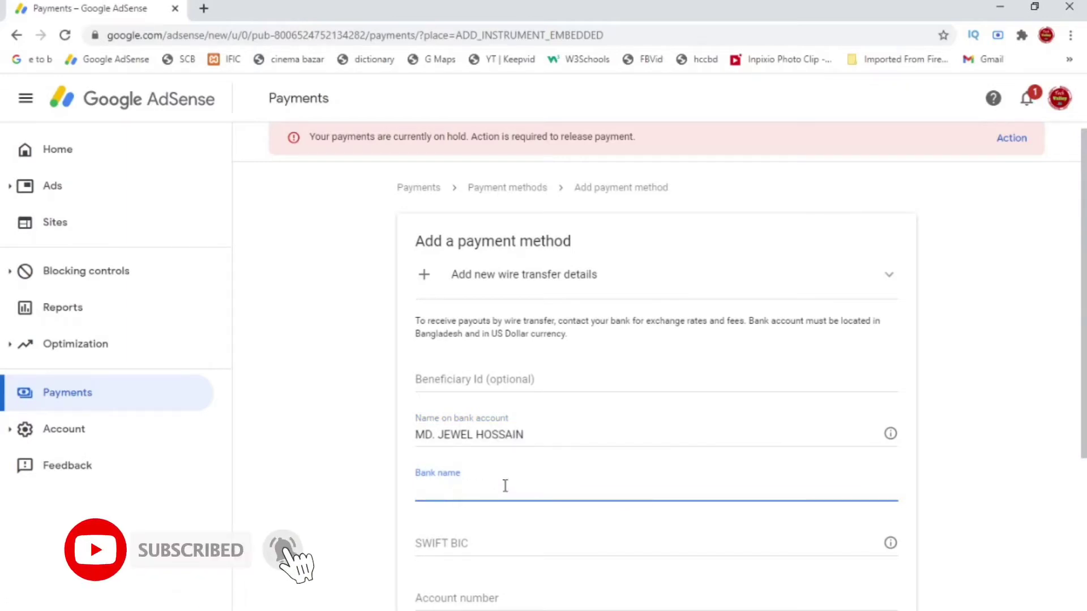
Search Google for 'ific bank limited' in a new tab.
left_click(204, 8)
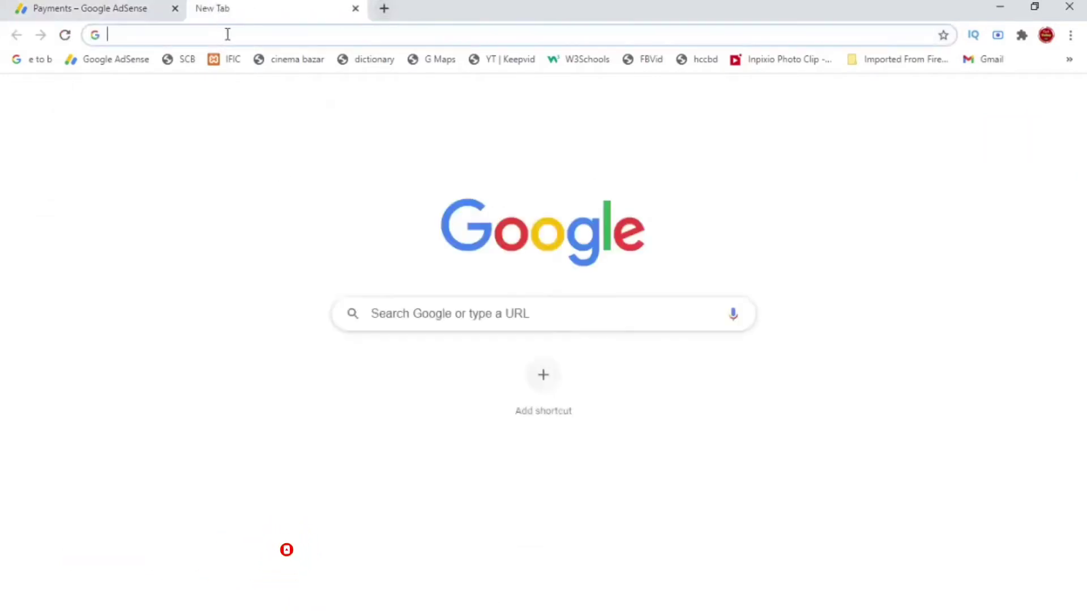
type("IFI")
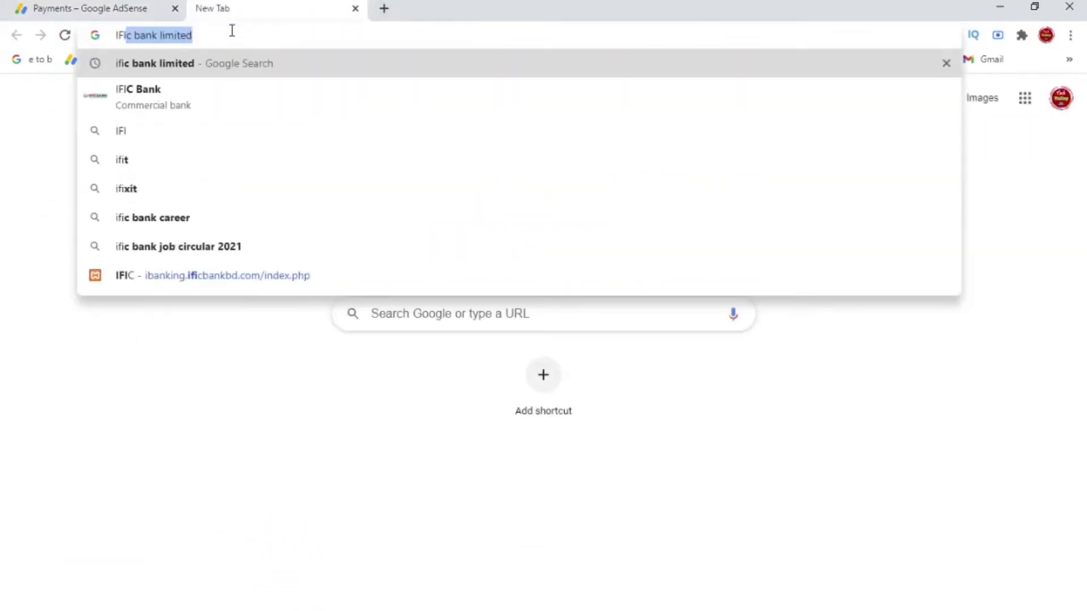
key("Right")
key("Return")
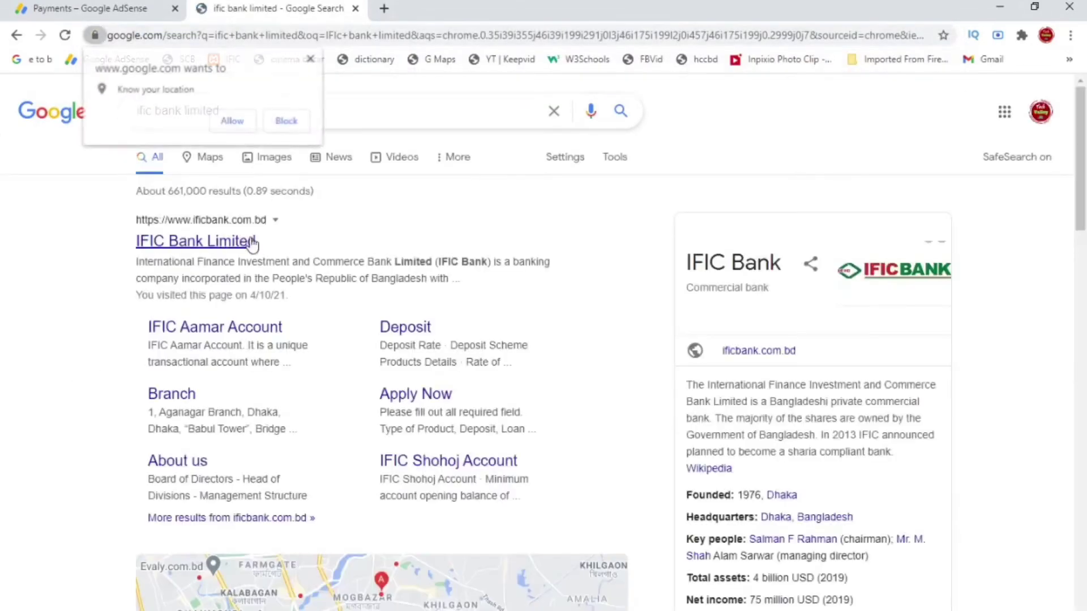
Copy the bank name 'IFIC Bank Limited' from the top search result.
left_click_drag(267, 242, 136, 241)
right_click(146, 241)
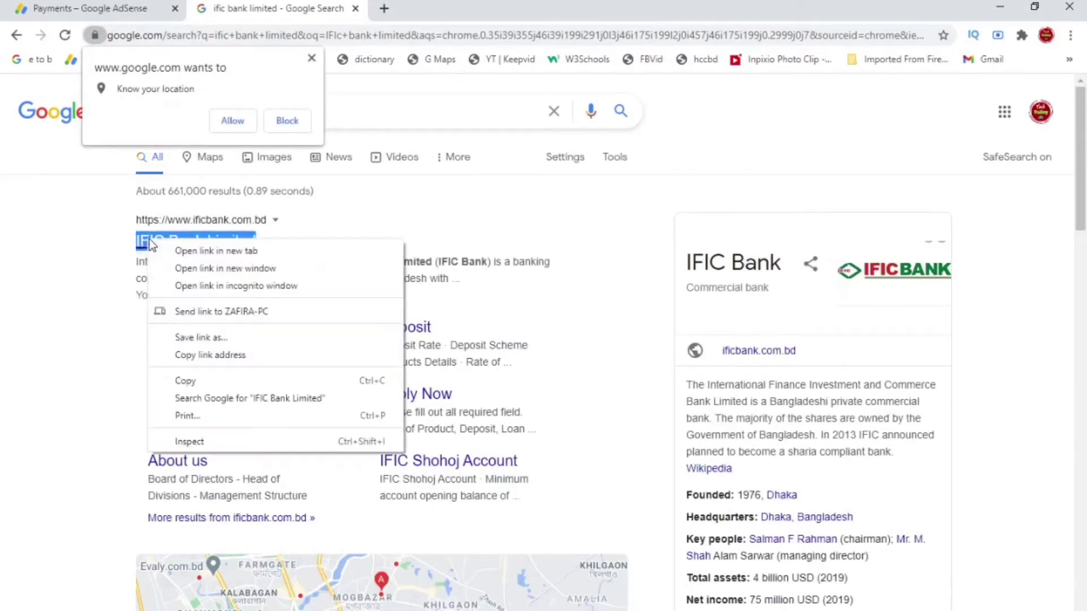
left_click(191, 385)
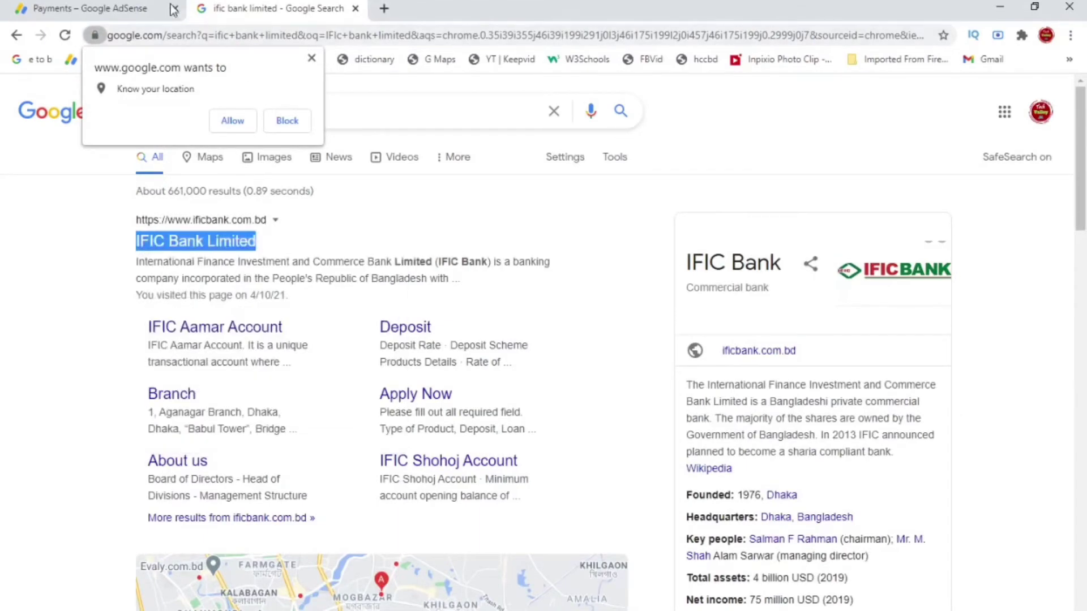
left_click(121, 11)
Paste 'IFIC Bank Limited' into the Bank name field and select the SWIFT BIC field.
right_click(456, 489)
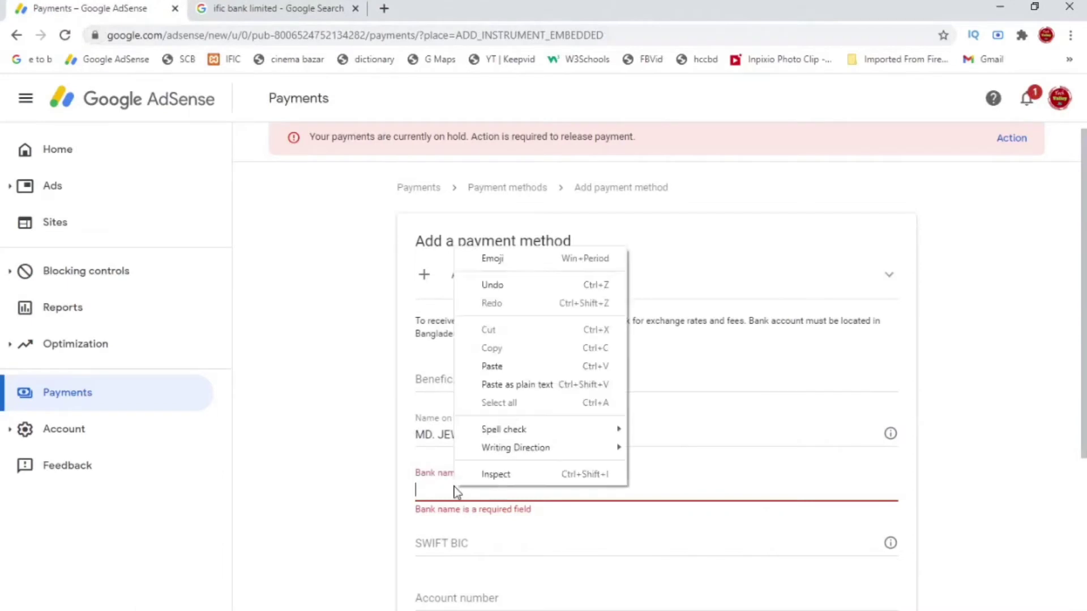
left_click(498, 367)
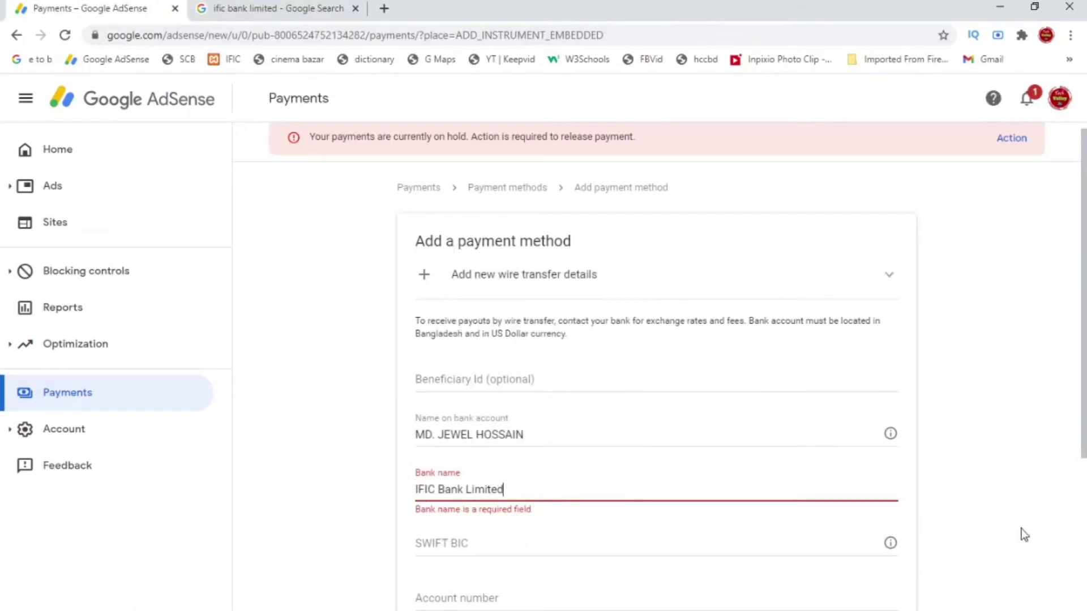
left_click(998, 505)
scroll(487, 481, "down", 1)
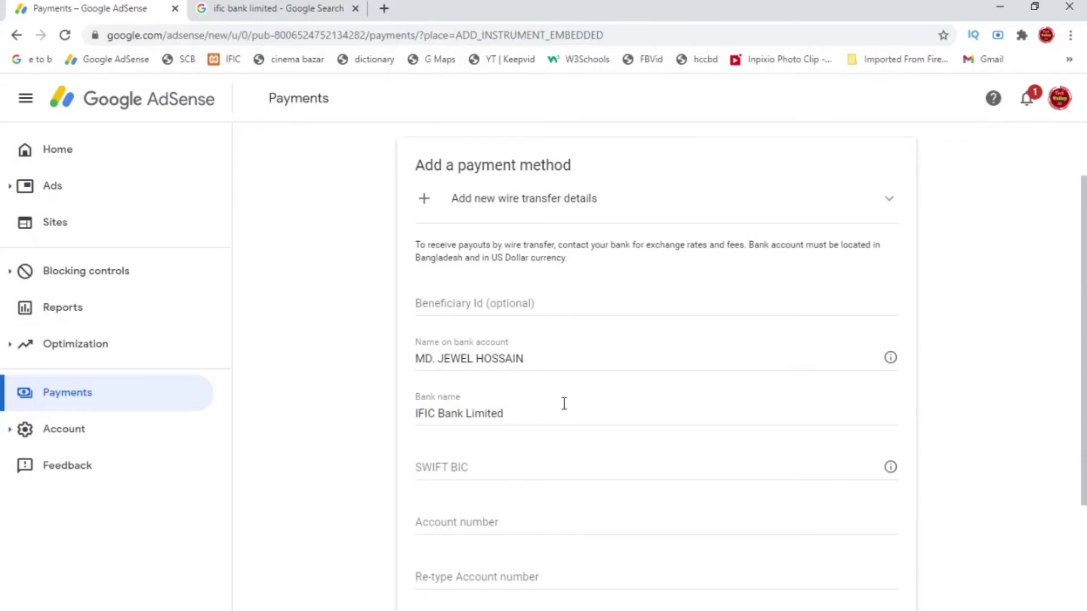
scroll(563, 407, "down", 1)
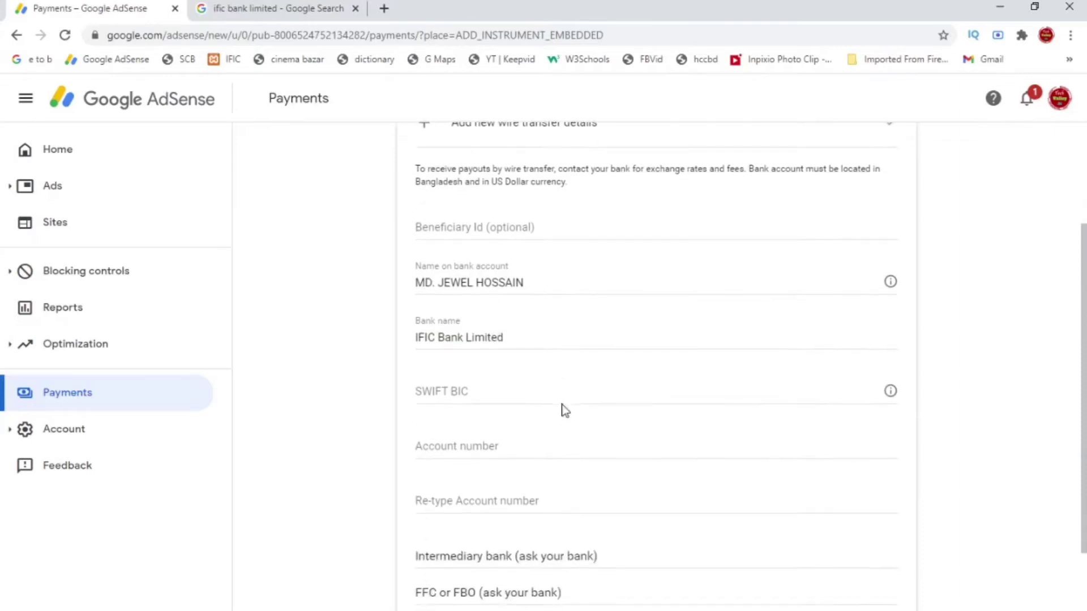
left_click(463, 391)
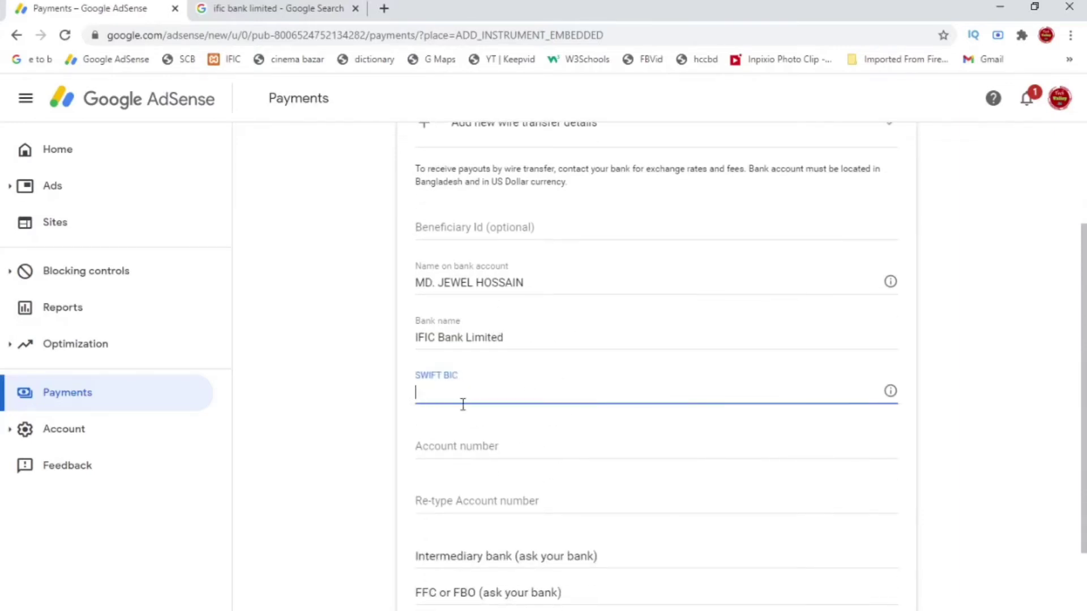
left_click(296, 9)
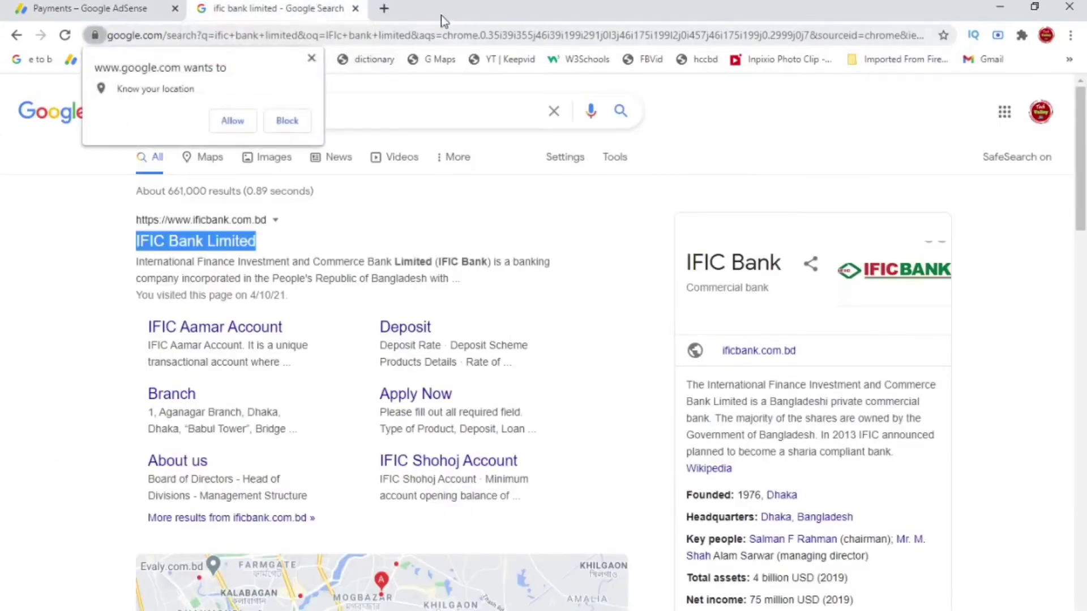
Replace the search tab's address with banksbd.org/ific.
left_click(357, 34)
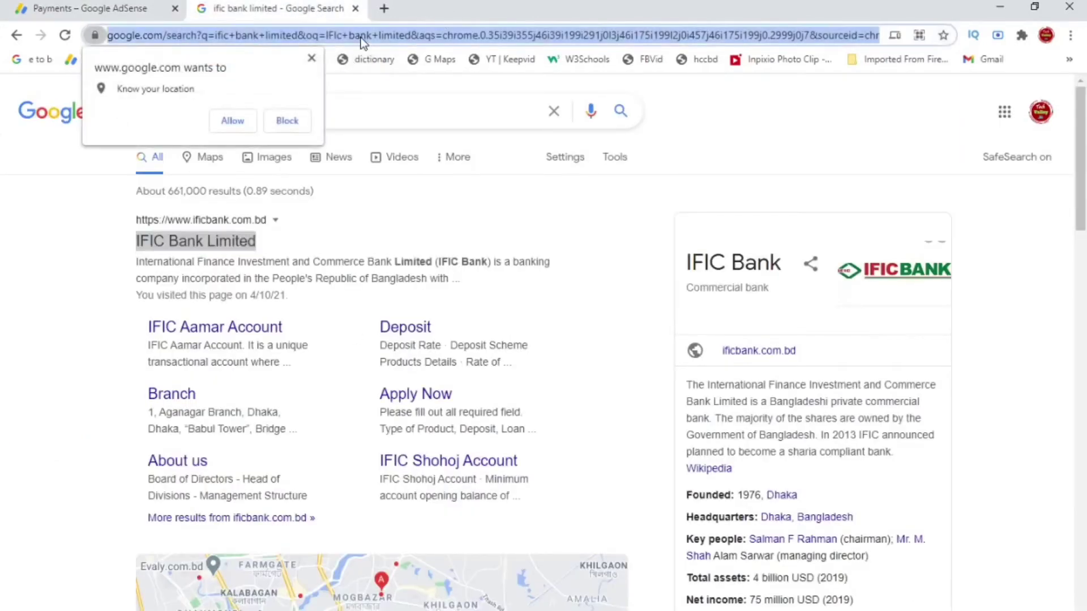
key("BackSpace")
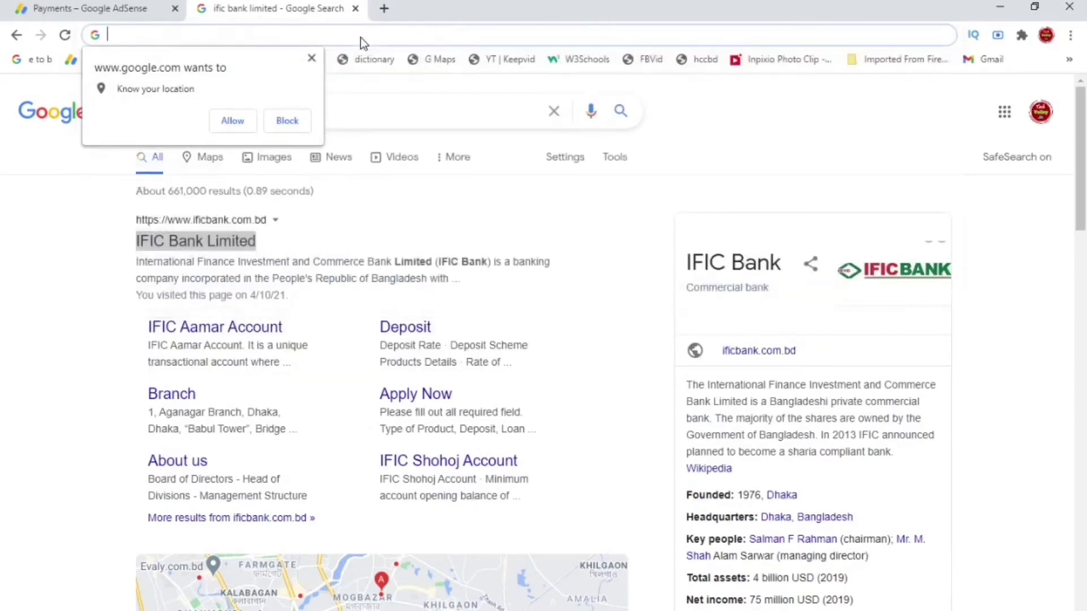
type("b")
left_click(312, 57)
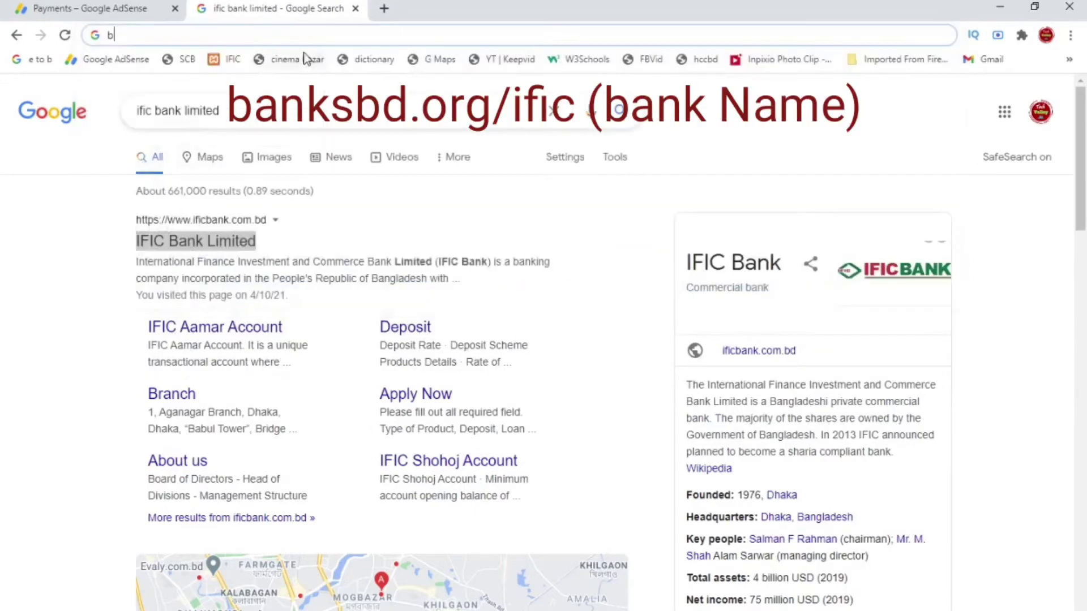
type("ank")
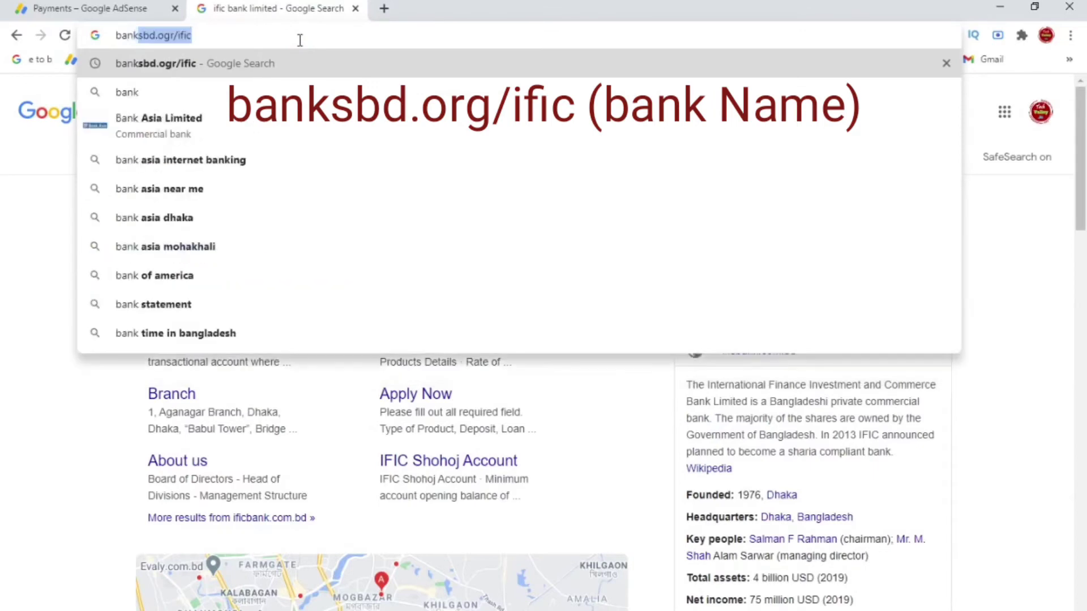
type("sbd.ogr")
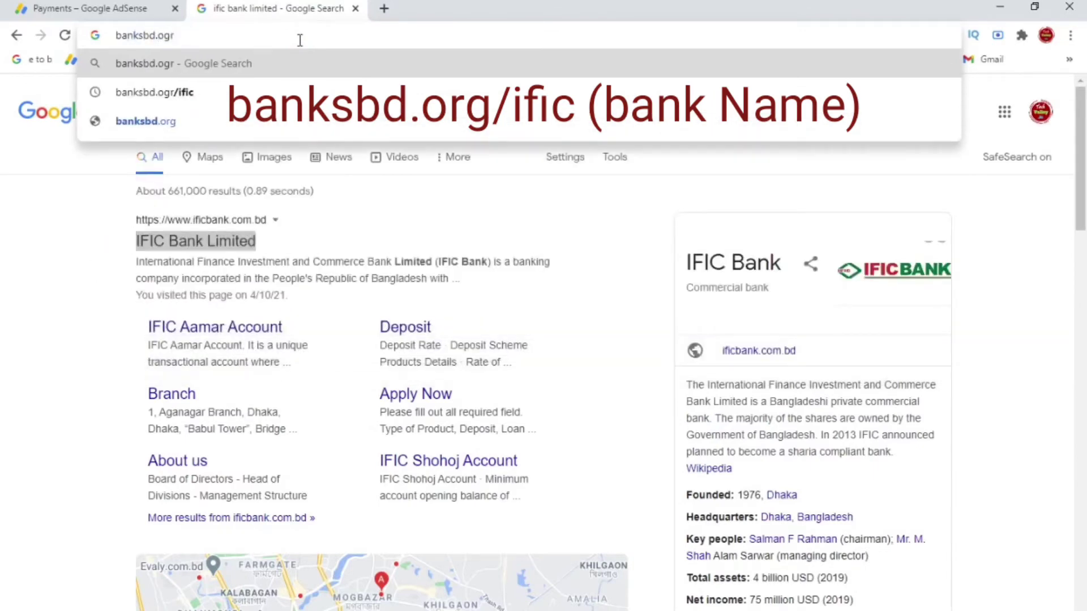
key("BackSpace")
key("BackSpace")
type("rg")
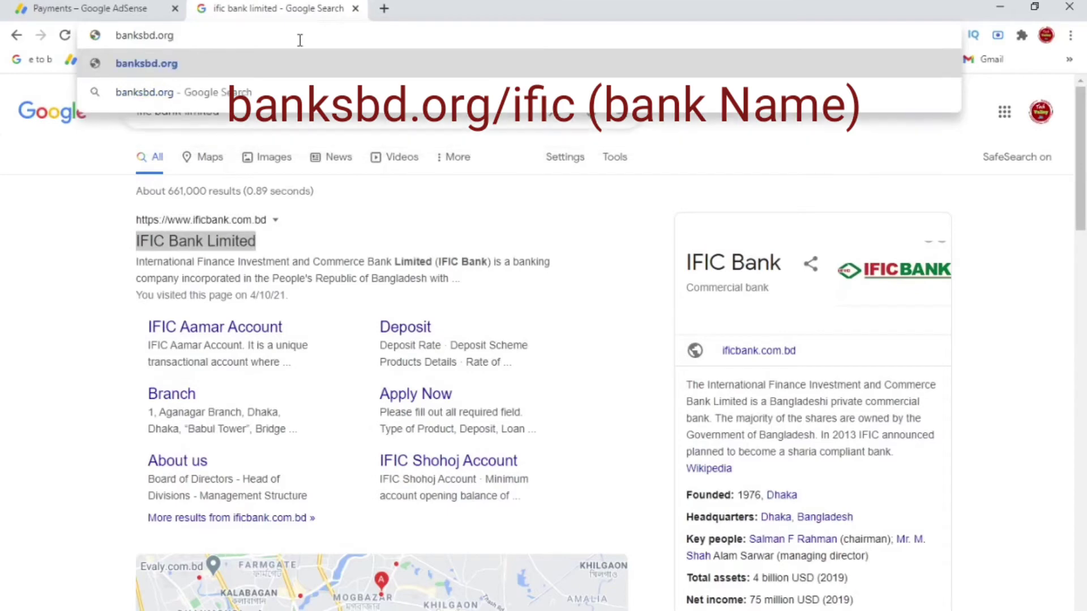
type("/ific")
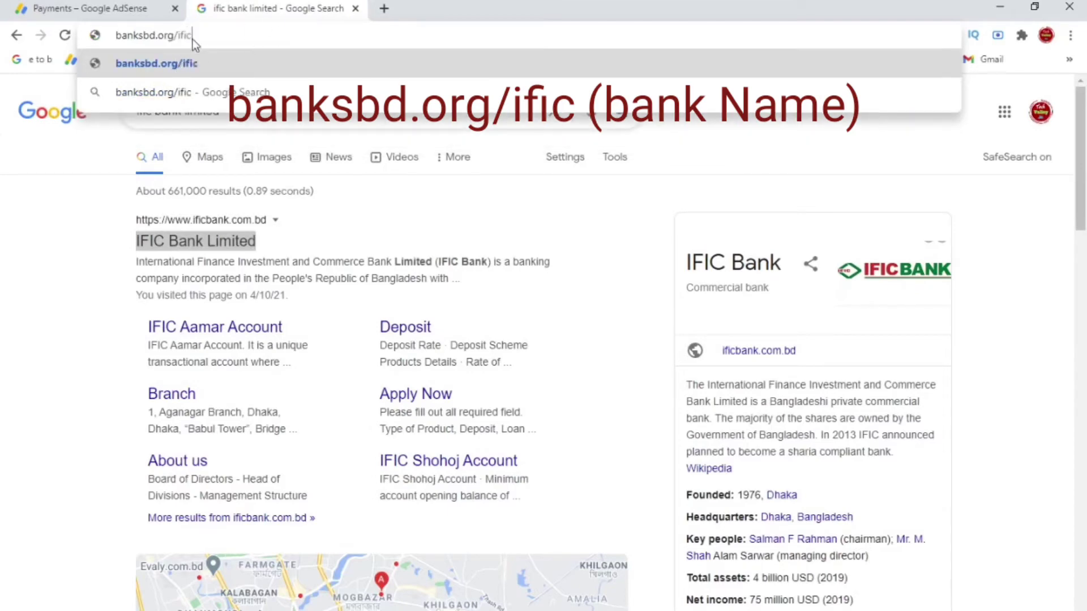
Open the banksbd.org IFIC page and copy the SWIFT code IFICBDDH.
left_click(271, 57)
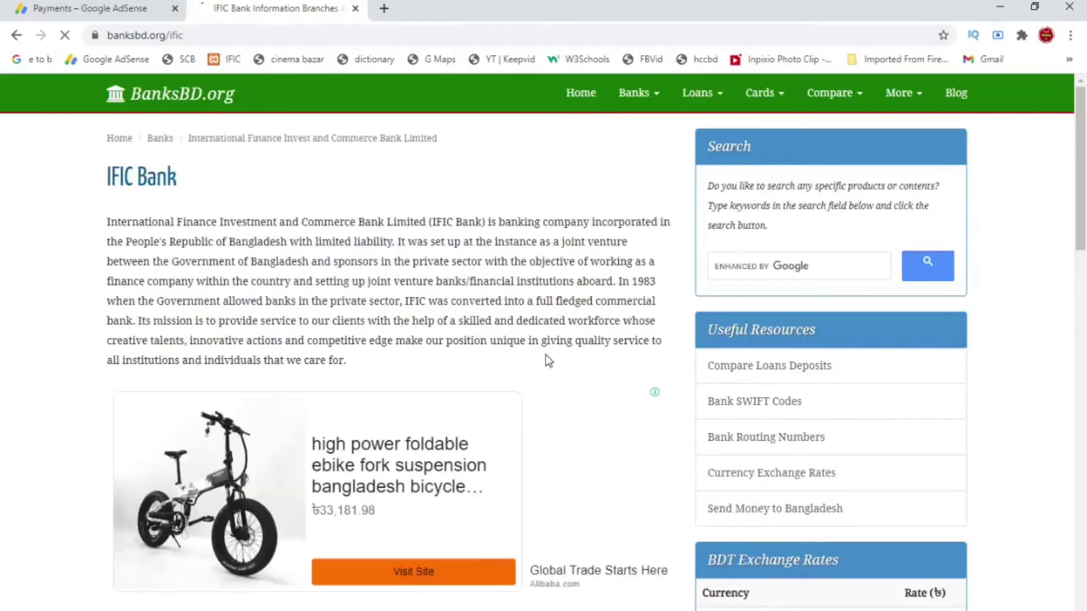
scroll(546, 354, "down", 6)
scroll(367, 317, "down", 1)
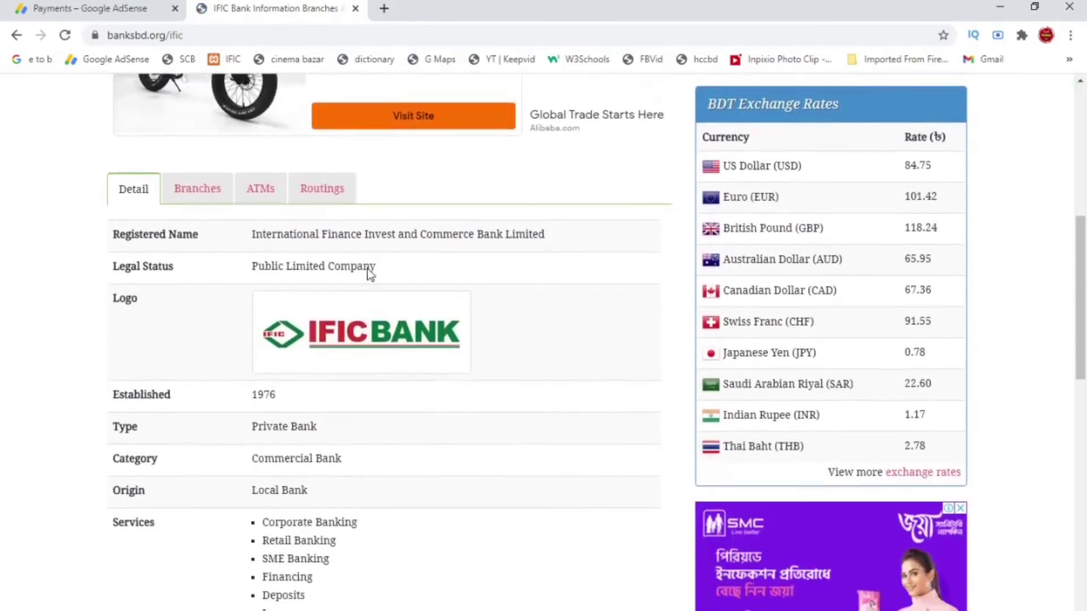
scroll(286, 383, "down", 3)
scroll(277, 304, "down", 1)
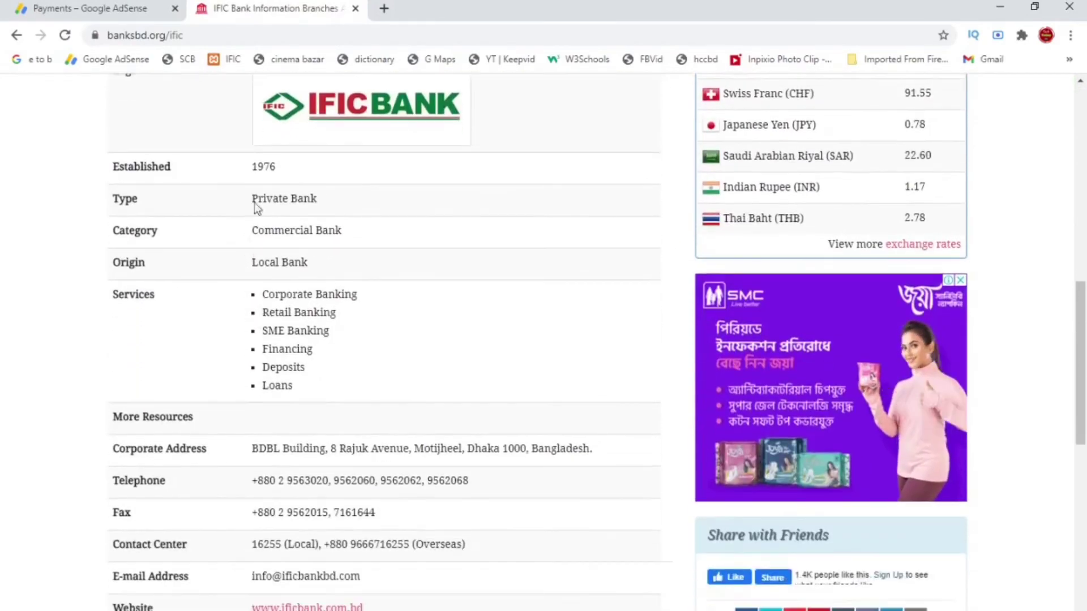
scroll(266, 294, "down", 3)
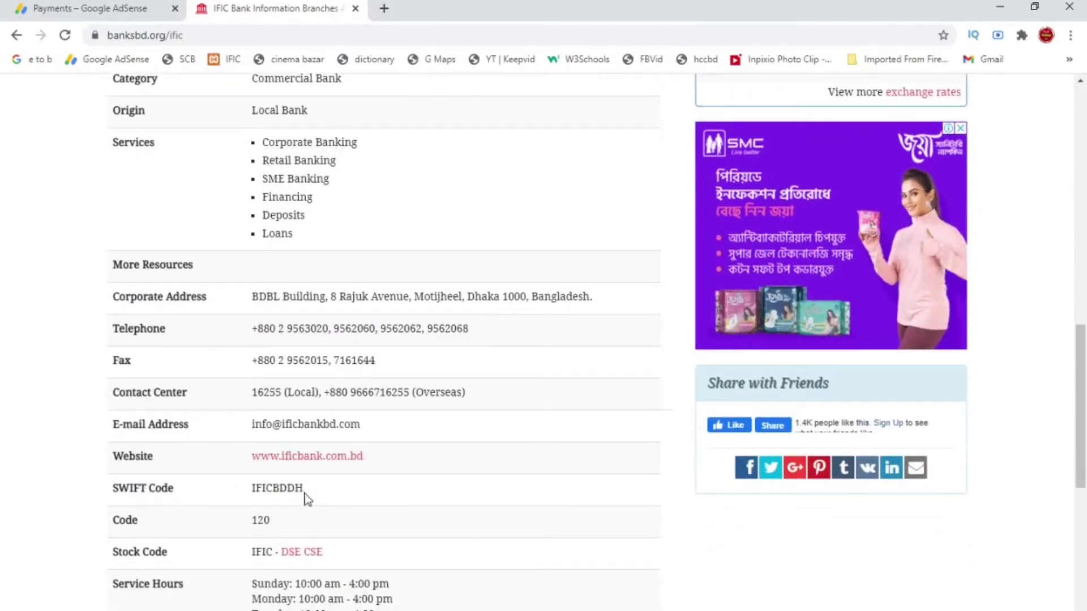
left_click_drag(311, 491, 251, 487)
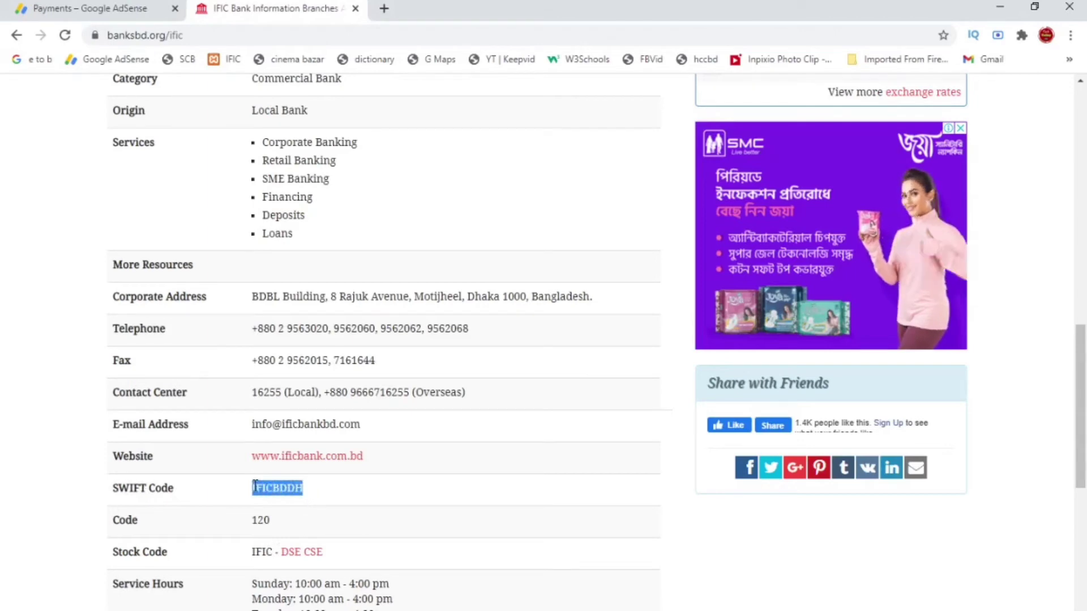
right_click(261, 493)
left_click(291, 503)
Close the bank page and paste IFICBDDH into the AdSense SWIFT BIC field.
scroll(349, 257, "up", 3)
key("ctrl+w")
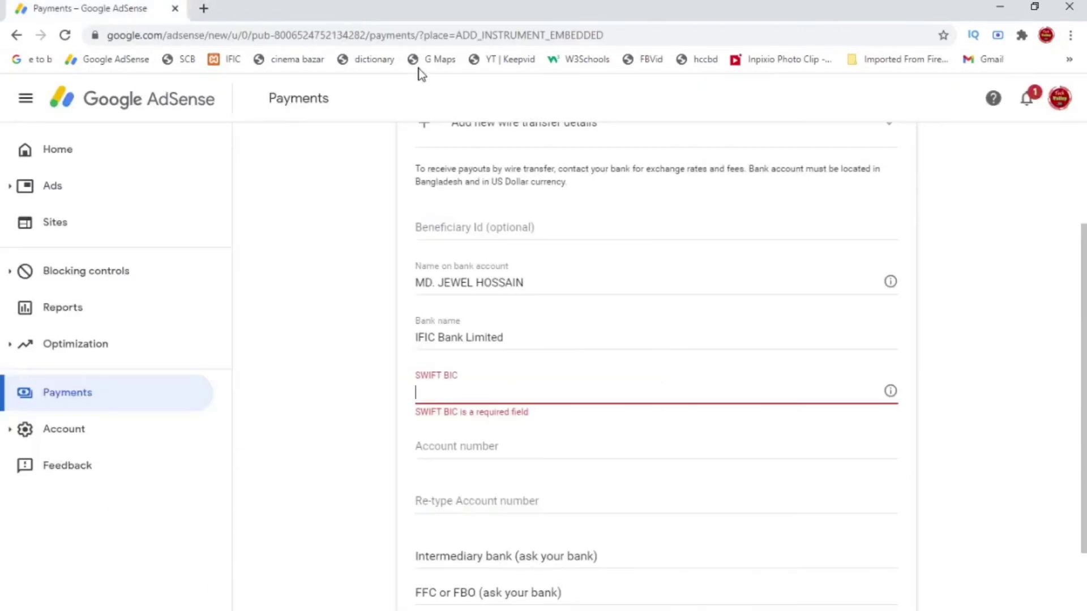
right_click(479, 394)
left_click(512, 511)
key("ctrl+t")
left_click(654, 37)
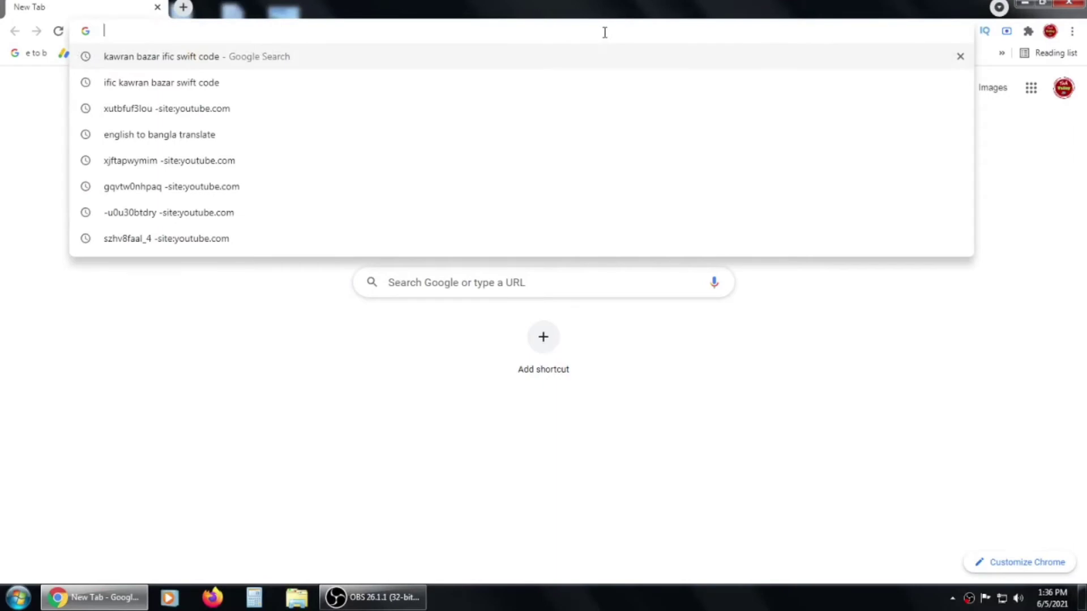
Search 'kawran bazar ific swift code' and highlight the branch code IFICBDDH017.
type("kawr")
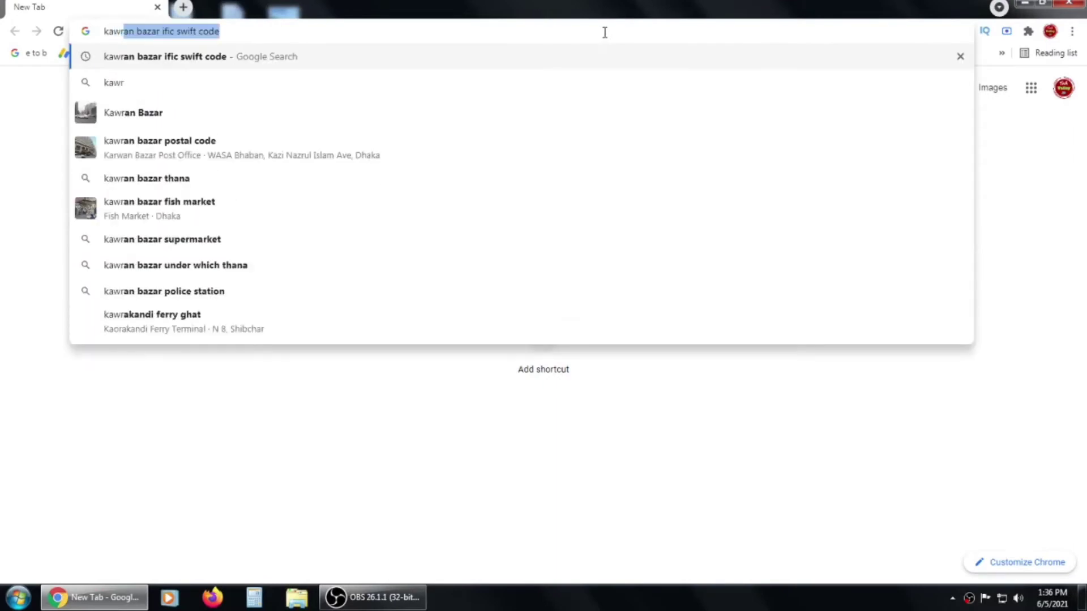
left_click(235, 34)
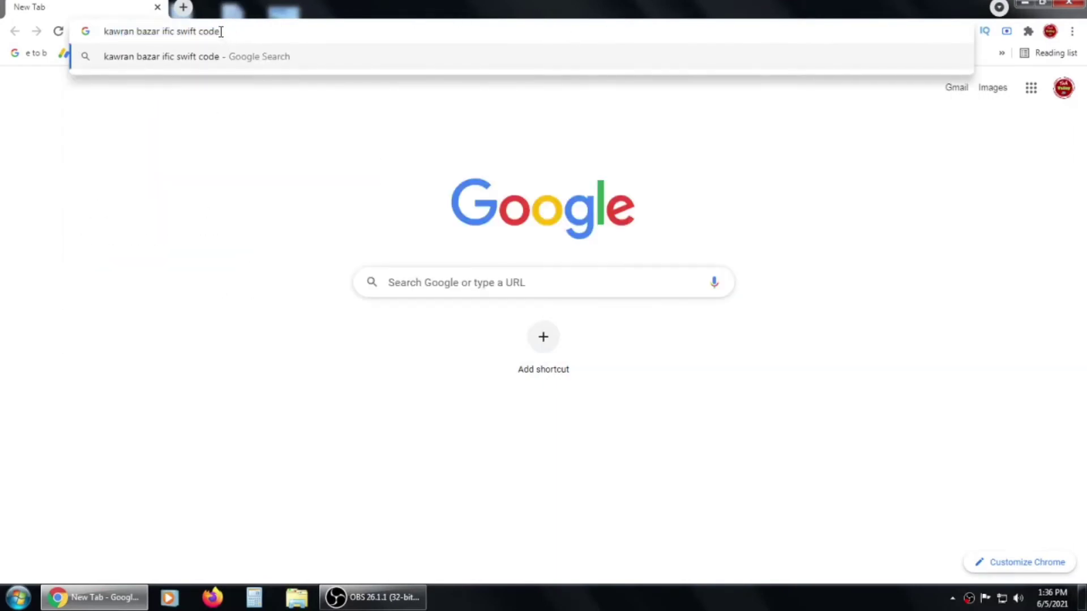
left_click_drag(221, 32, 89, 38)
left_click(230, 32)
key("Return")
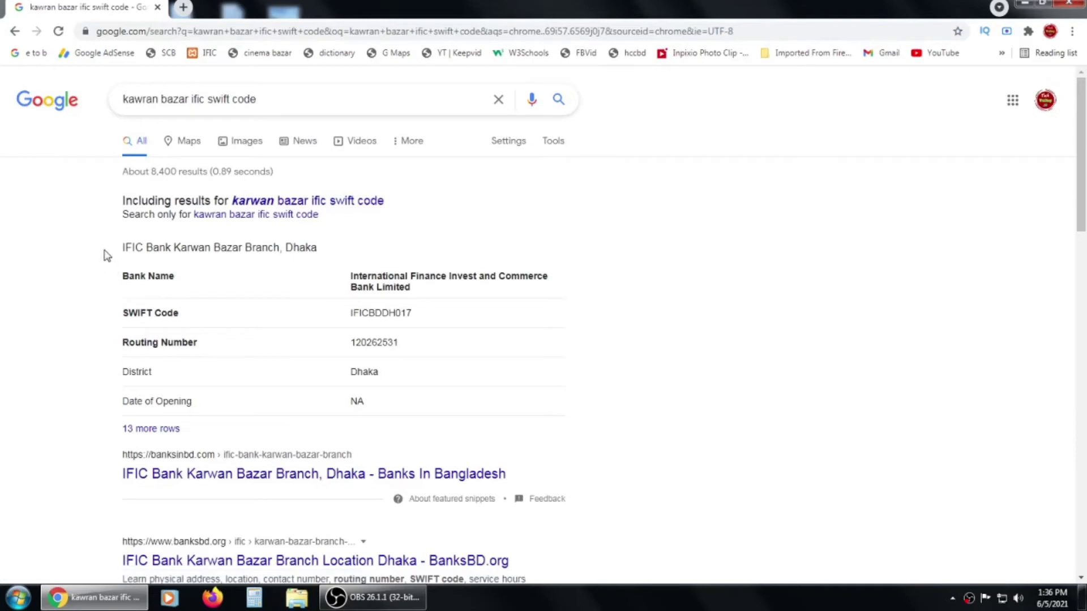
left_click_drag(107, 250, 468, 431)
left_click(631, 388)
left_click_drag(410, 313, 318, 333)
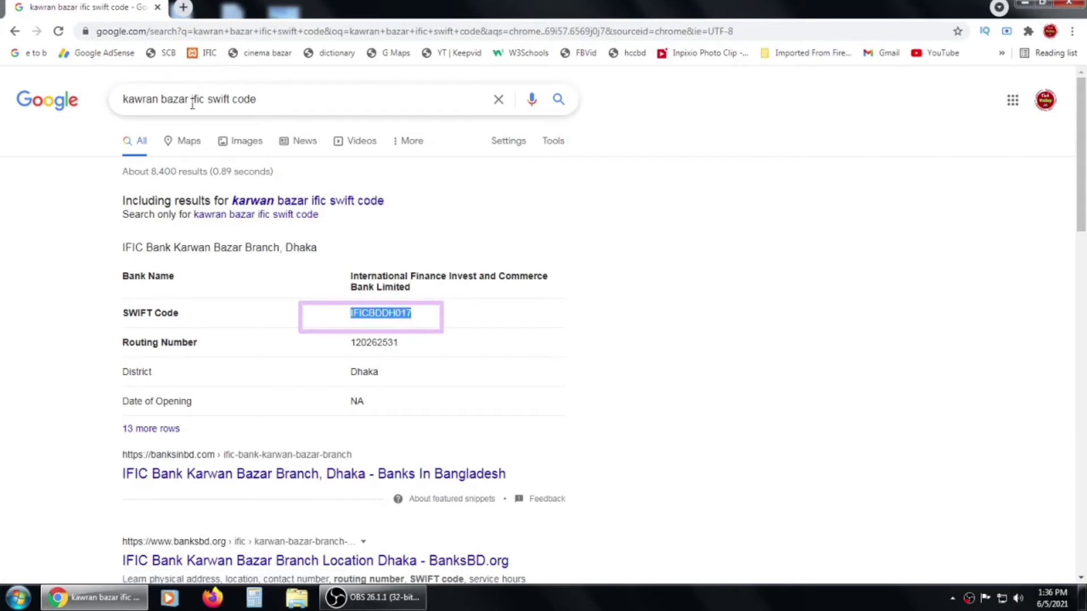
Rerun the search as 'ific kawran bazar swift code' and confirm IFICBDDH017.
left_click_drag(188, 101, 122, 102)
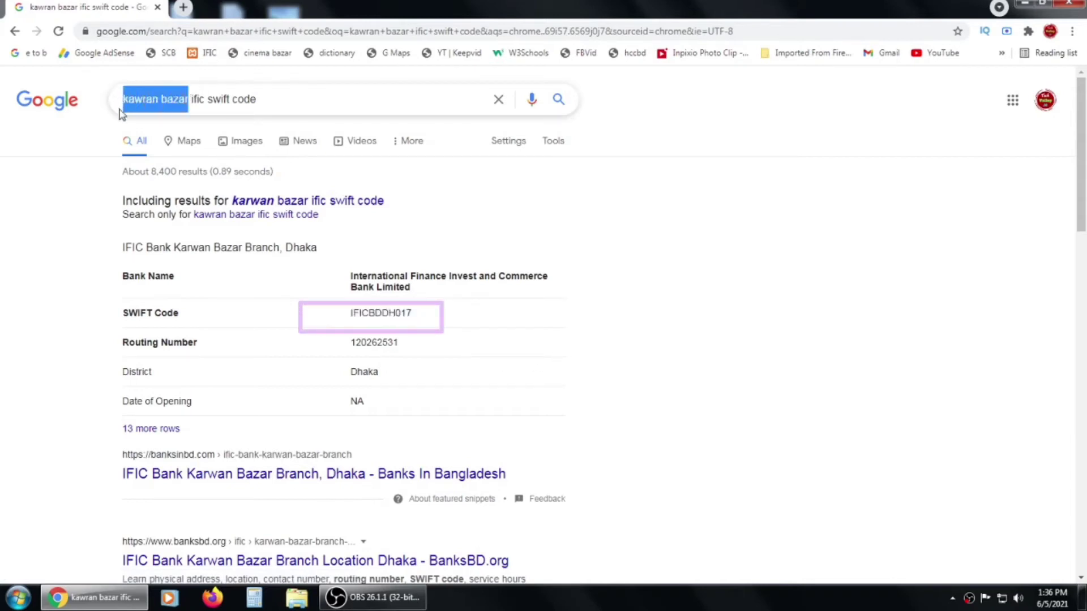
key("BackSpace")
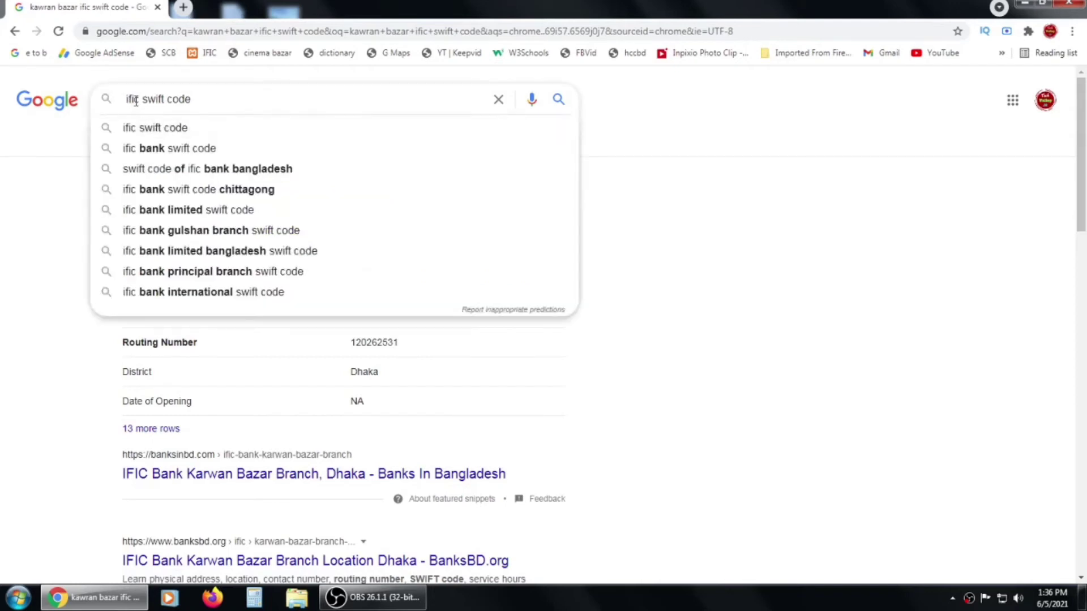
left_click(140, 101)
type("kawran bazar")
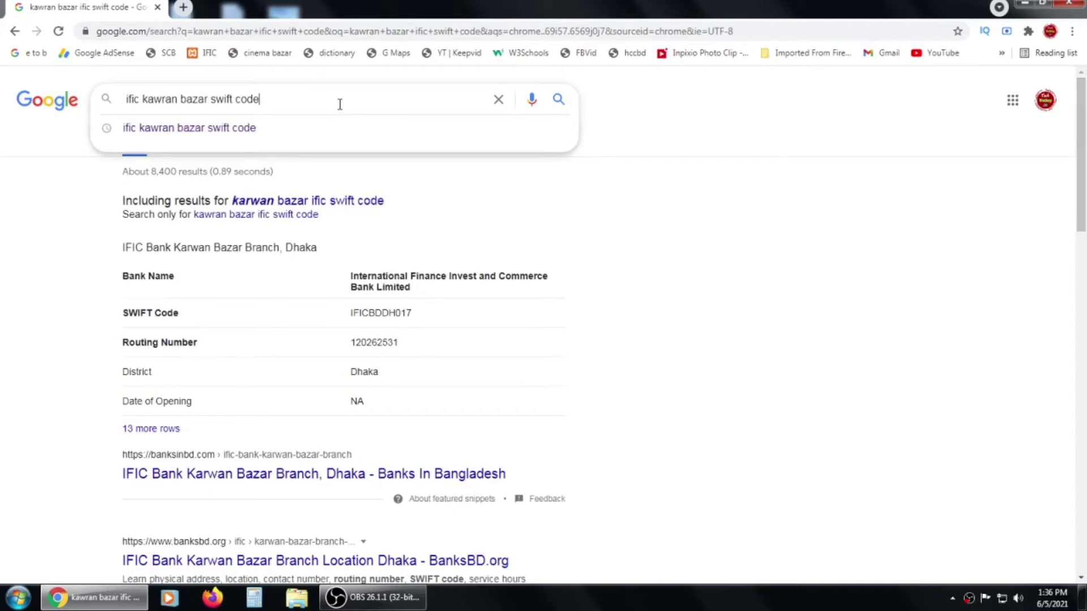
key("Return")
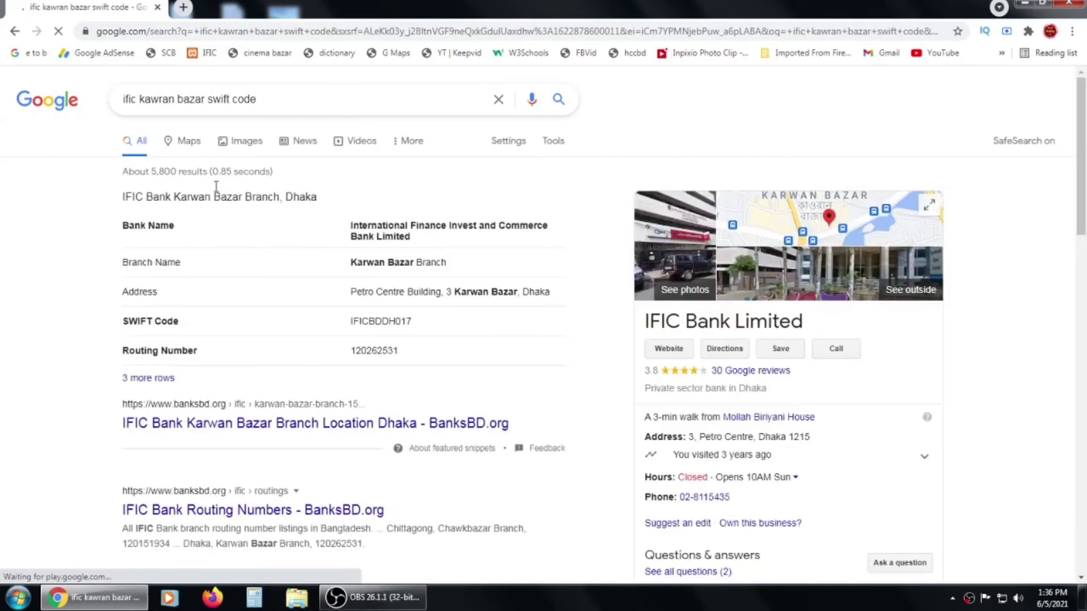
left_click_drag(426, 323, 350, 322)
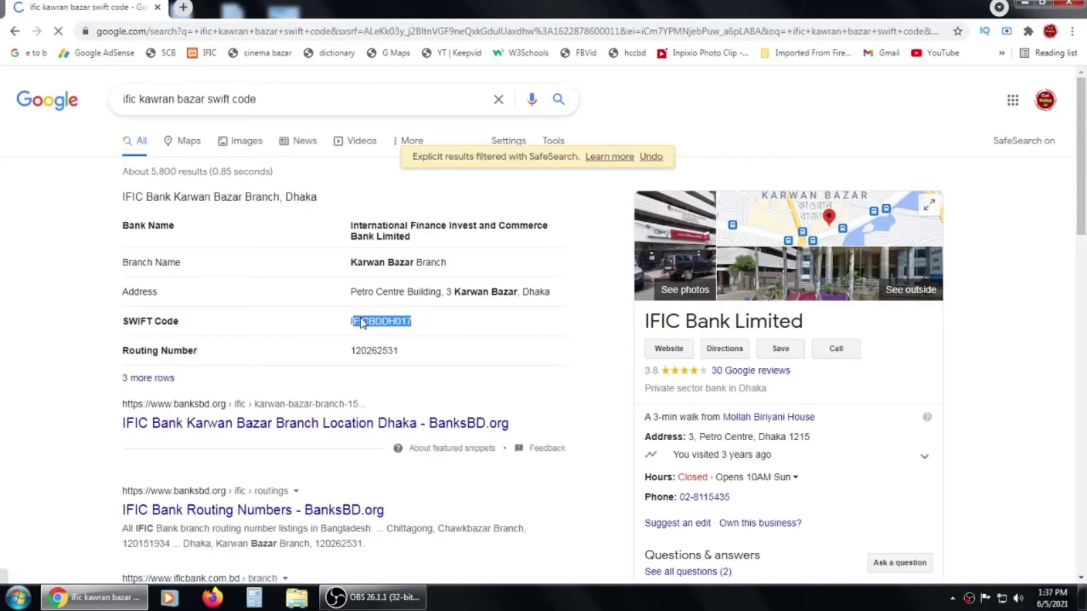
left_click(591, 321)
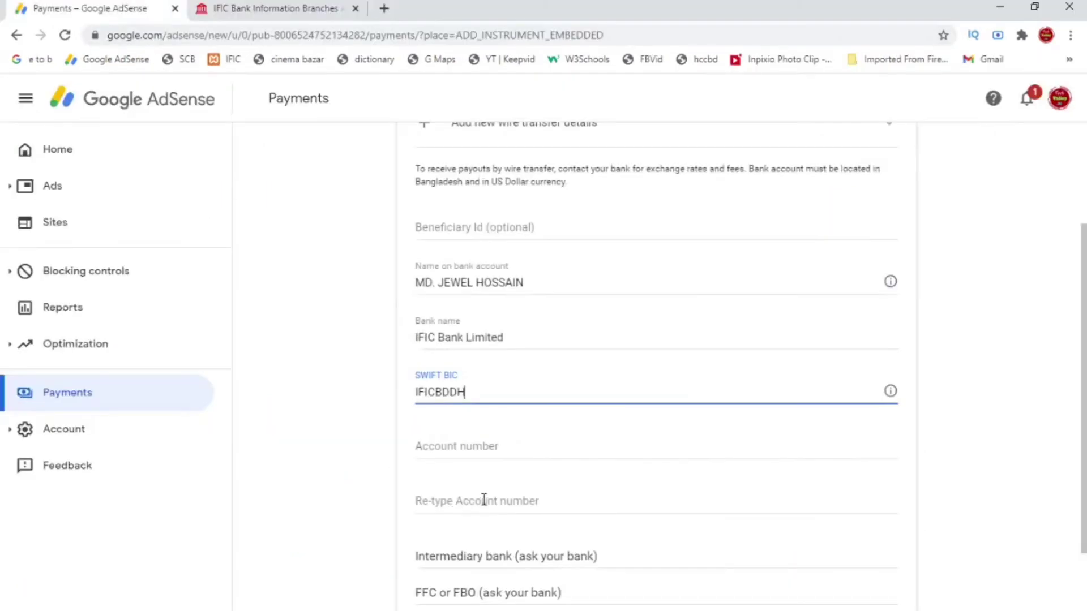
Enter the bank account number, then re-type it in the confirmation field.
left_click(473, 450)
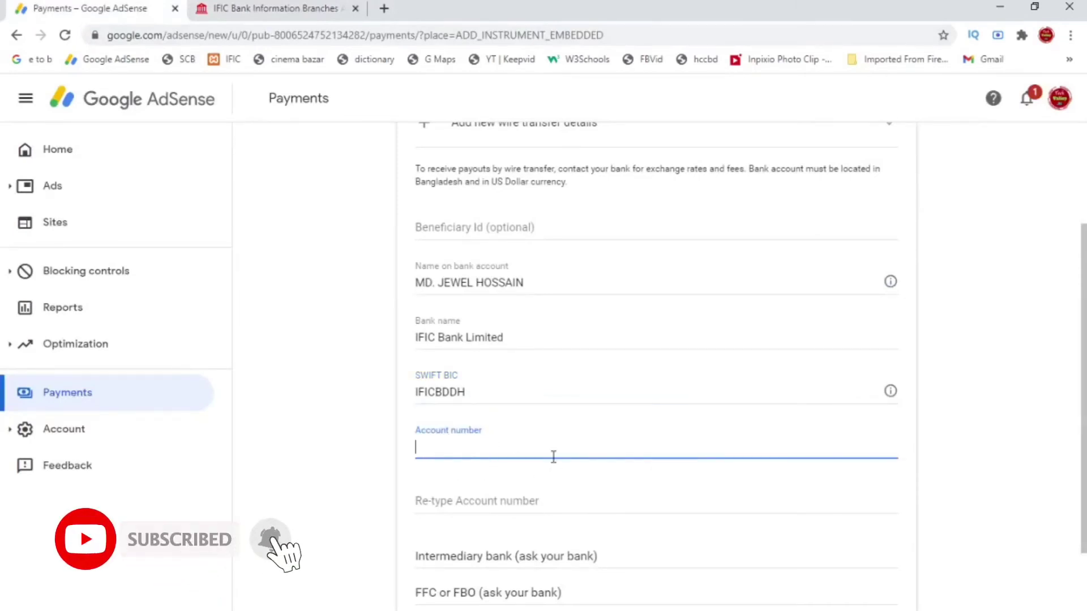
type("10")
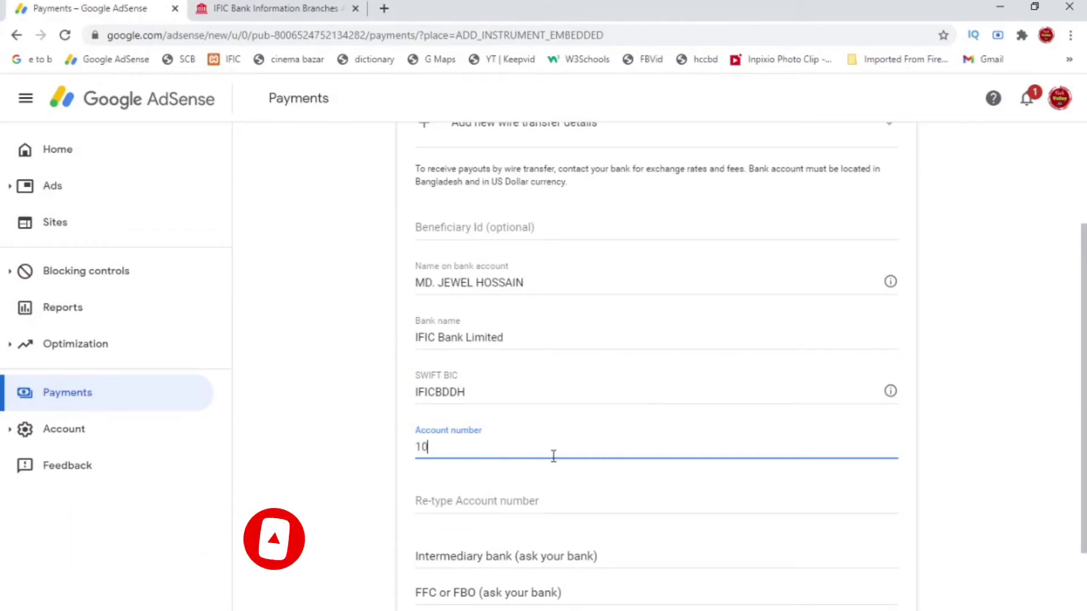
type("175")
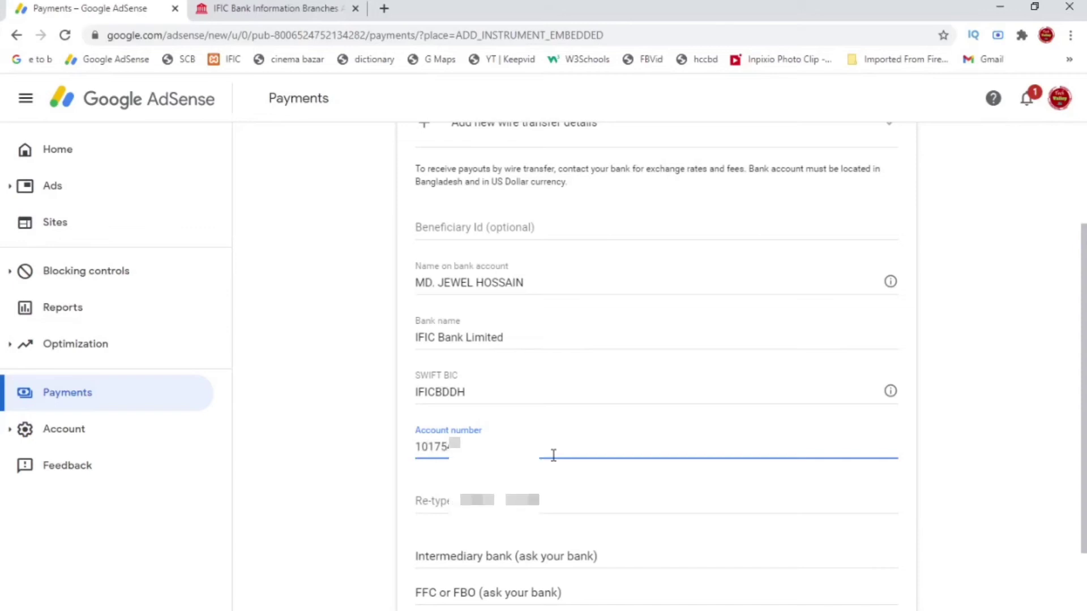
type("???")
left_click(500, 500)
type("10")
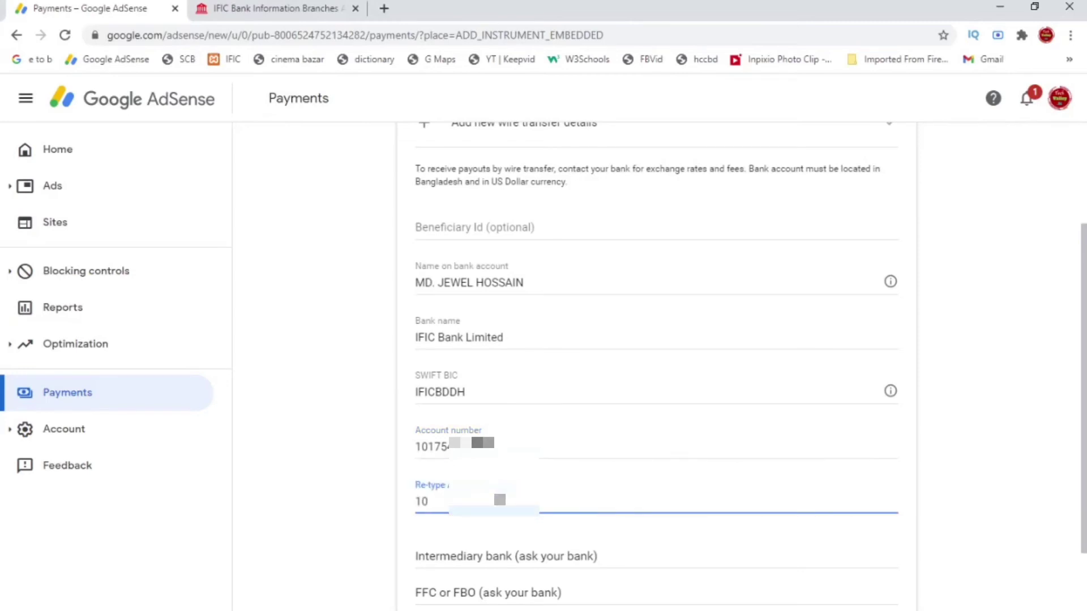
type("1754****")
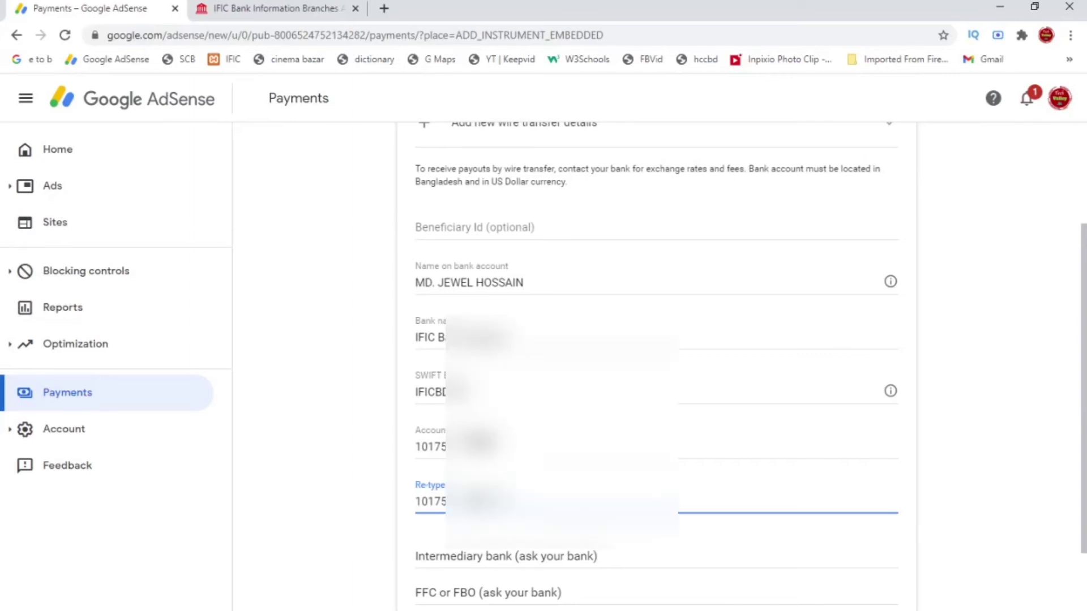
Save the wire-transfer details with 'Set as primary payment method' left checked.
scroll(502, 443, "down", 3)
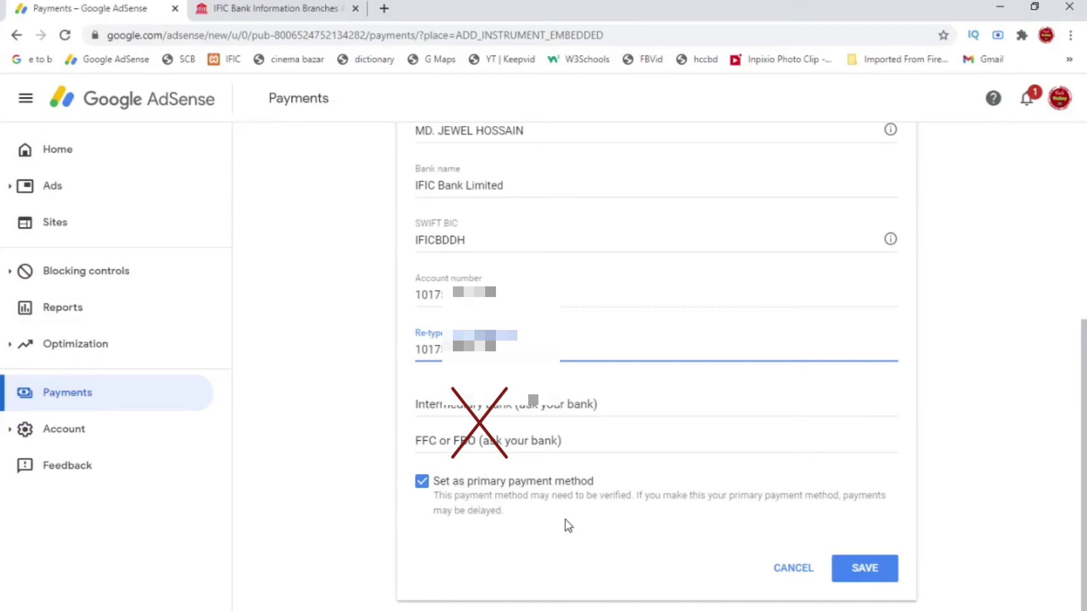
left_click(865, 569)
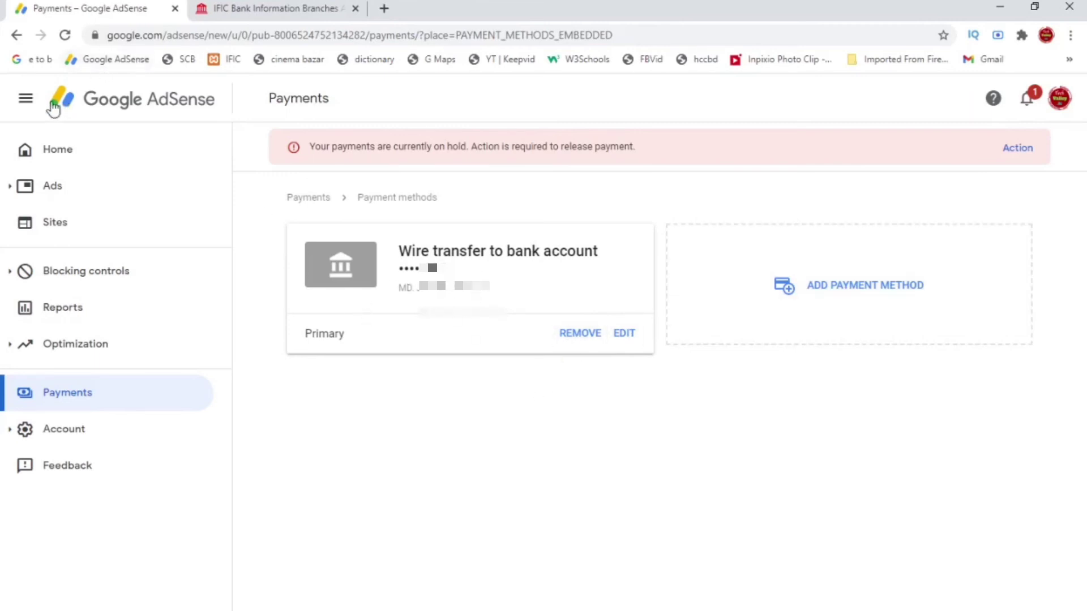
Reload the Payment methods page, then go back to the AdSense Home earnings overview.
left_click(65, 36)
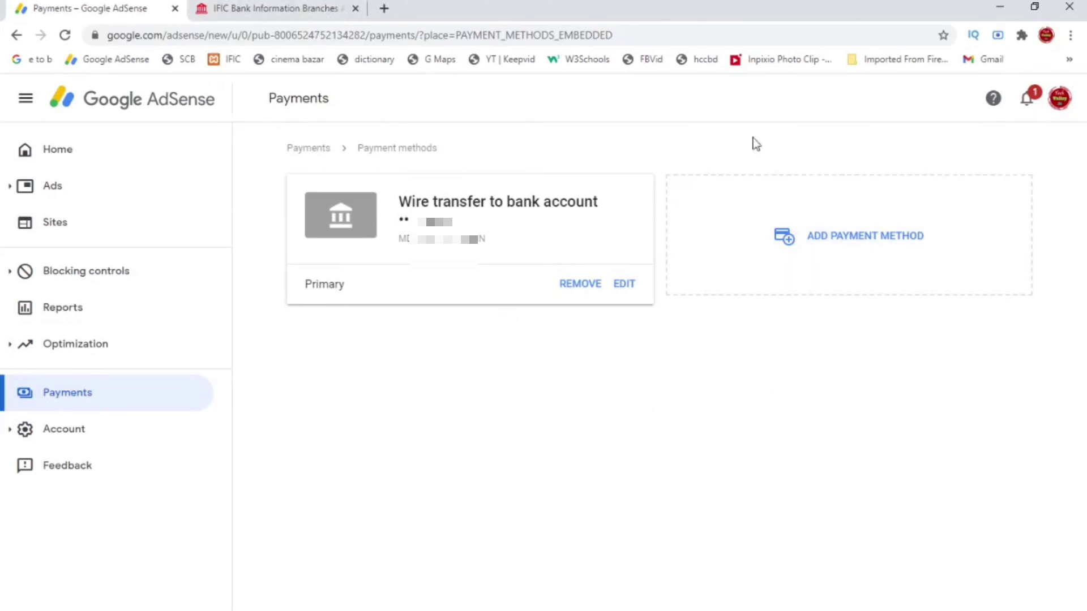
left_click(121, 61)
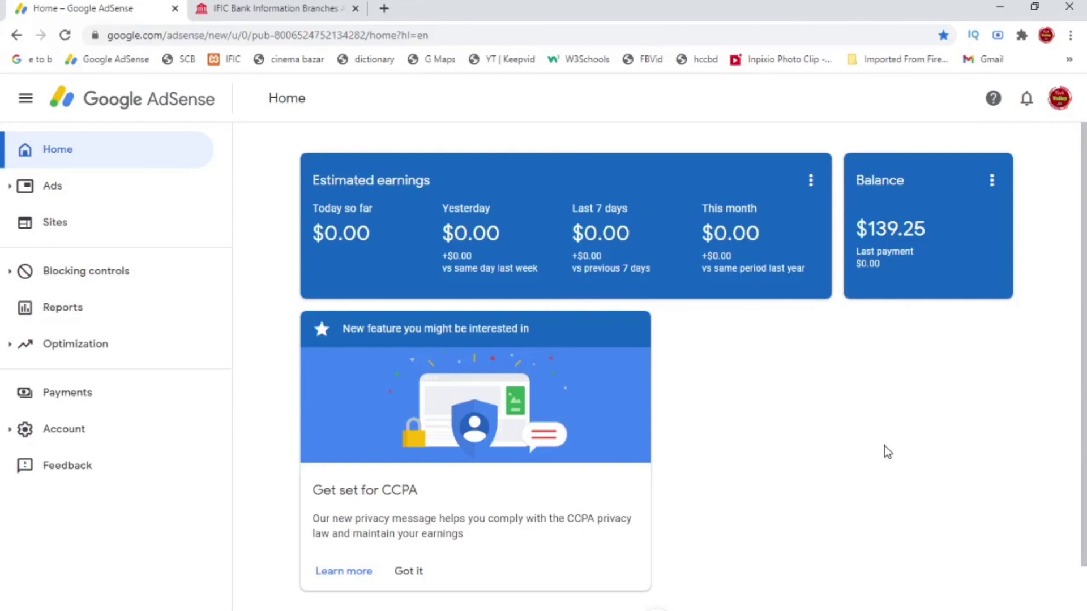
Open Payments and review the masked bank account lines listed under How you get paid.
left_click(67, 396)
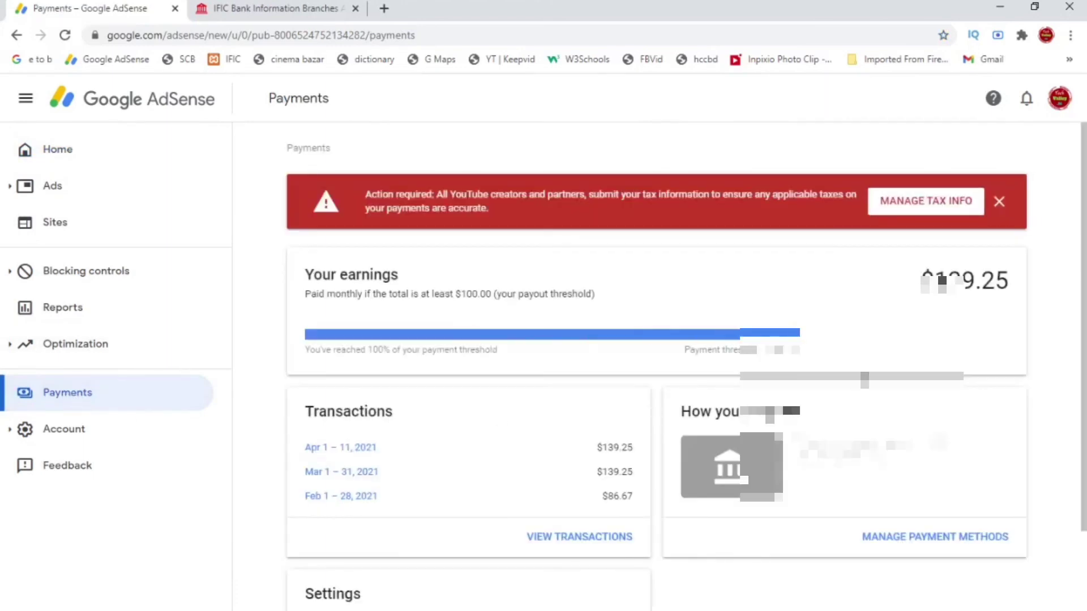
scroll(902, 505, "down", 1)
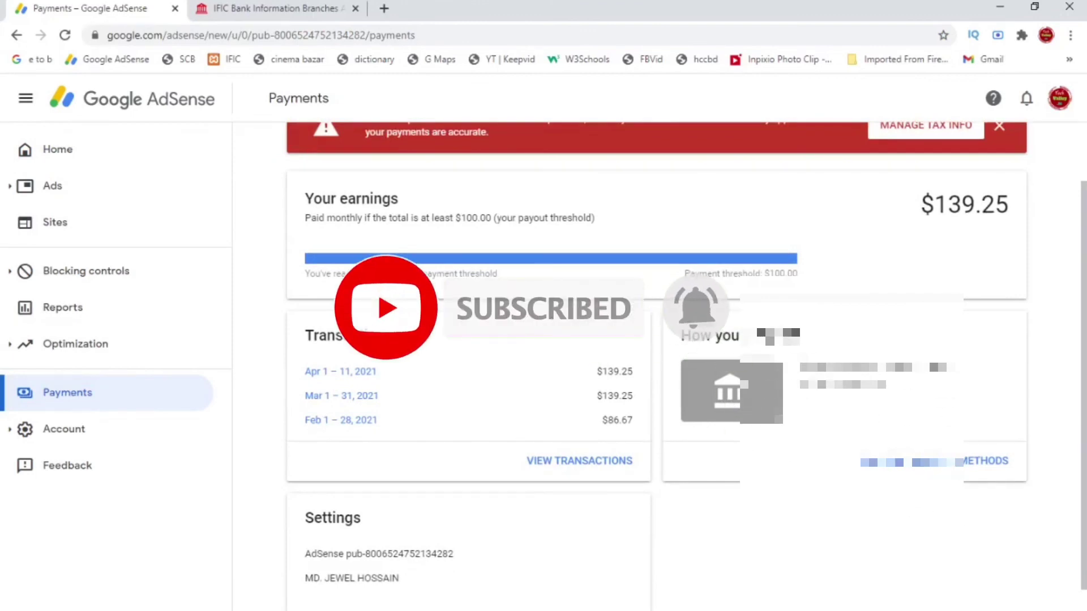
left_click_drag(799, 368, 980, 381)
left_click(980, 380)
left_click_drag(799, 368, 988, 367)
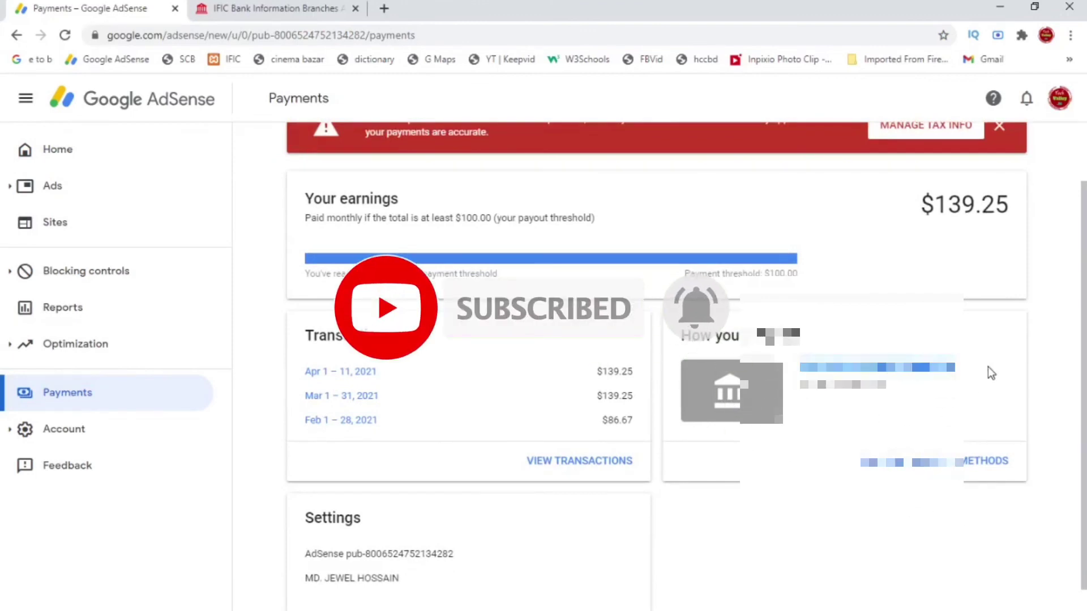
left_click(1017, 326)
scroll(940, 331, "up", 1)
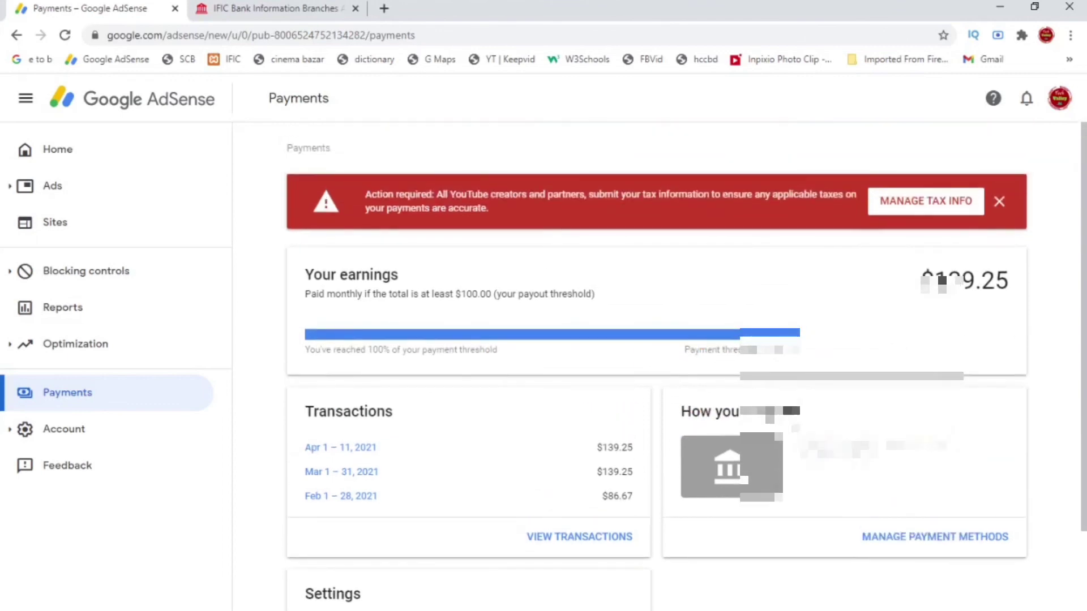
scroll(657, 362, "down", 2)
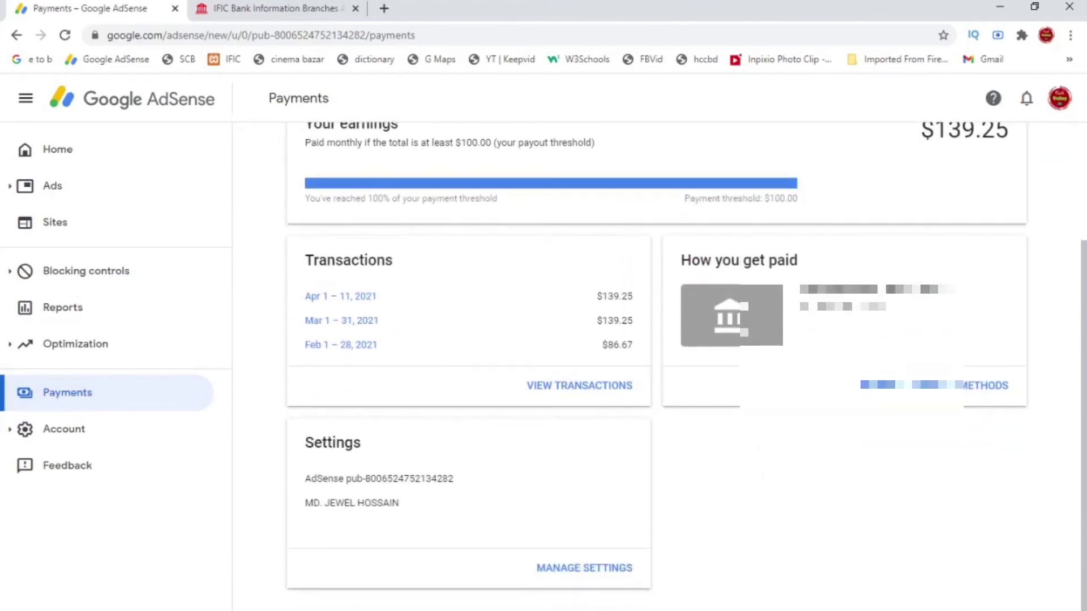